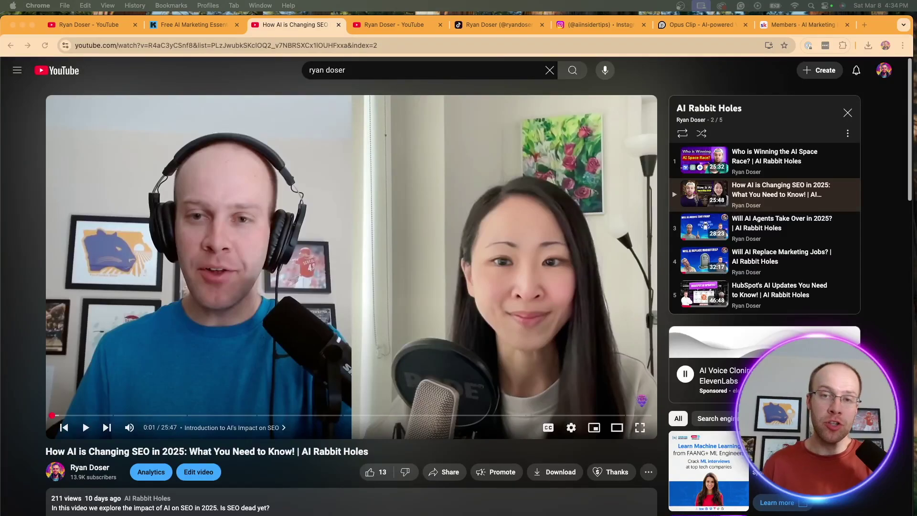
# Look over the channel's Shorts, TikTok and Instagram profiles, then bring up the Free AI Marketing Essentials Guide
pyautogui.click(406, 26)
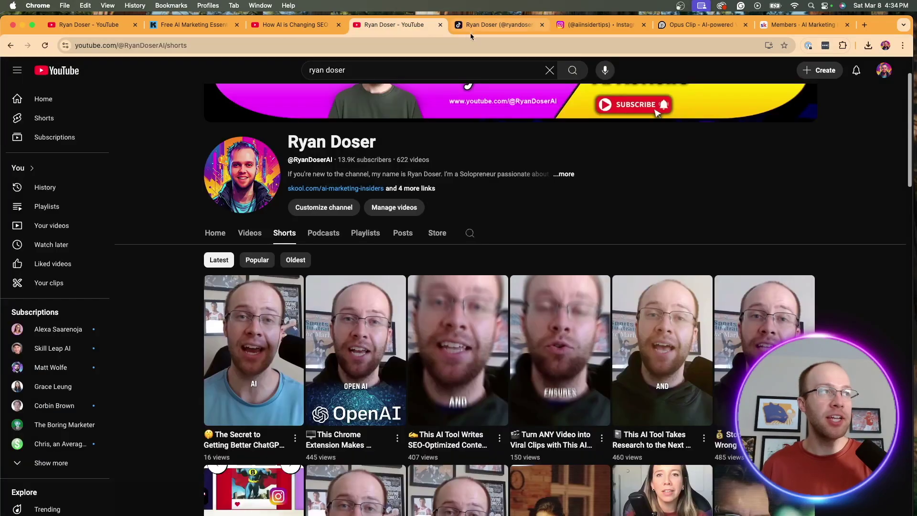
pyautogui.click(489, 29)
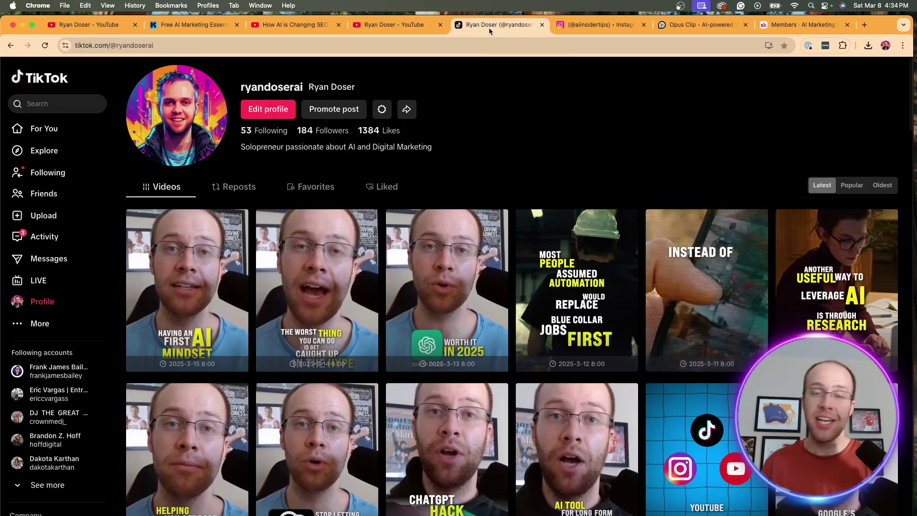
pyautogui.click(599, 27)
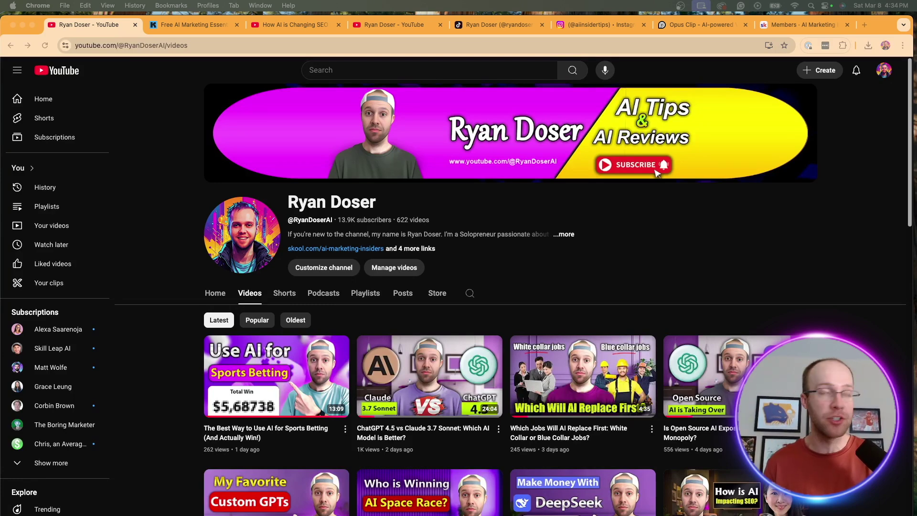
pyautogui.click(191, 26)
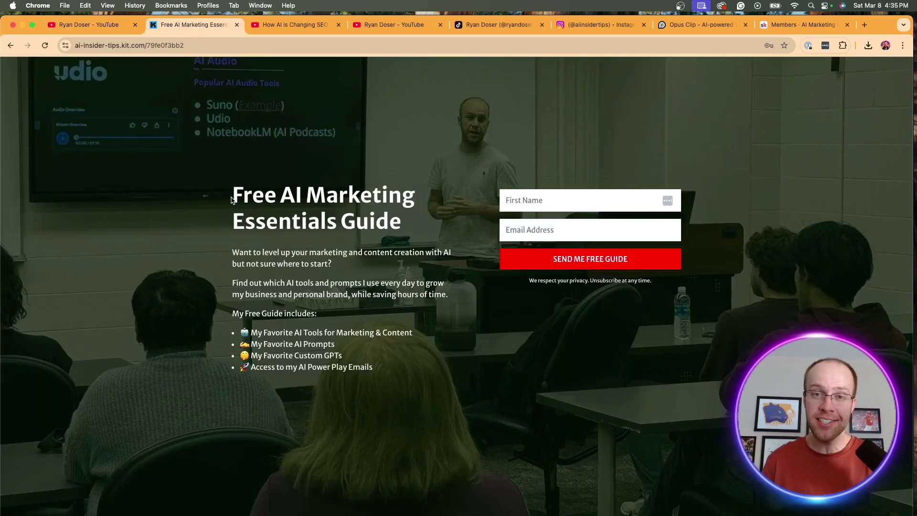
# Highlight the heading text on the Kit guide sign-up page
pyautogui.moveTo(233, 192); pyautogui.dragTo(400, 215)
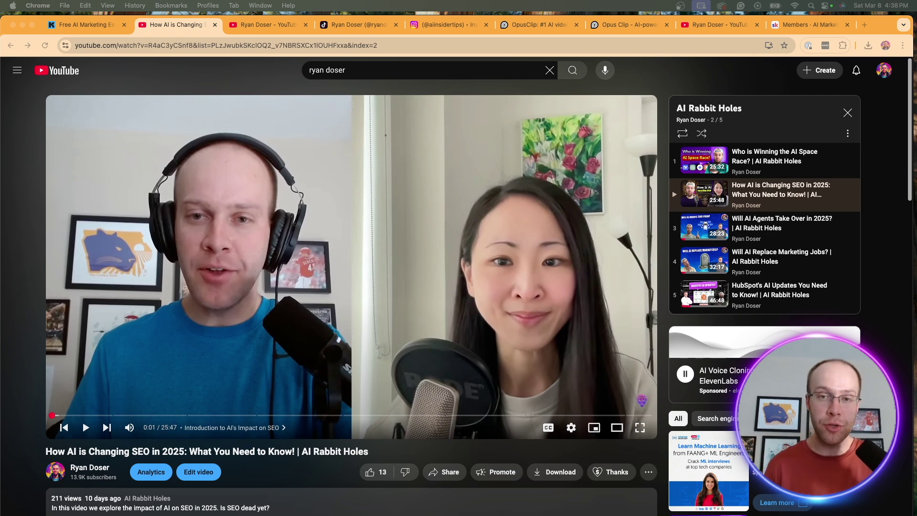
# Switch to the OpusClip (opus.pro) homepage
pyautogui.click(538, 25)
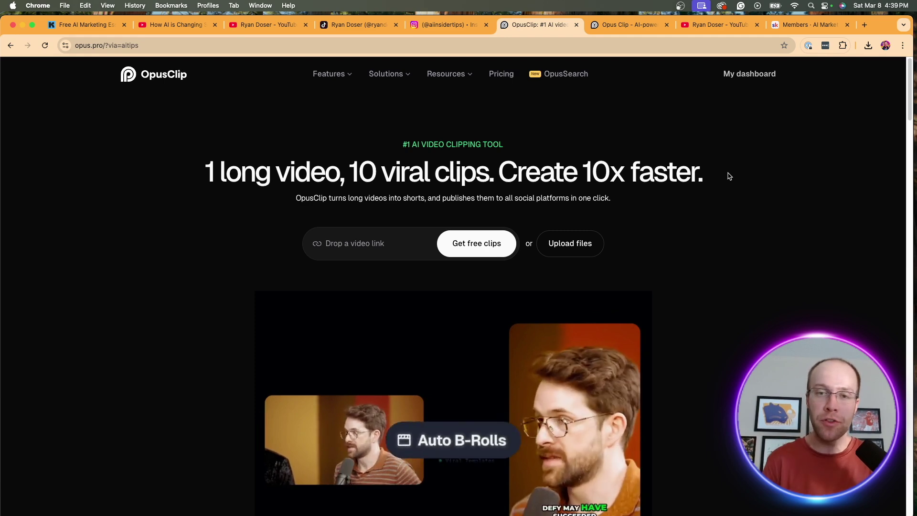
# Scroll through OpusClip's feature overview, then move to the clips dashboard and dismiss the feedback survey
pyautogui.scroll(-10, 661, 250)
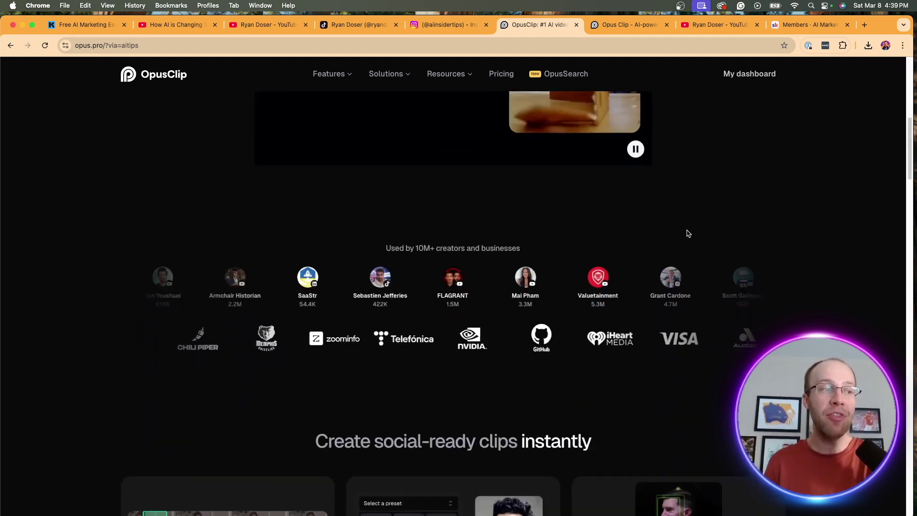
pyautogui.scroll(-10, 691, 226)
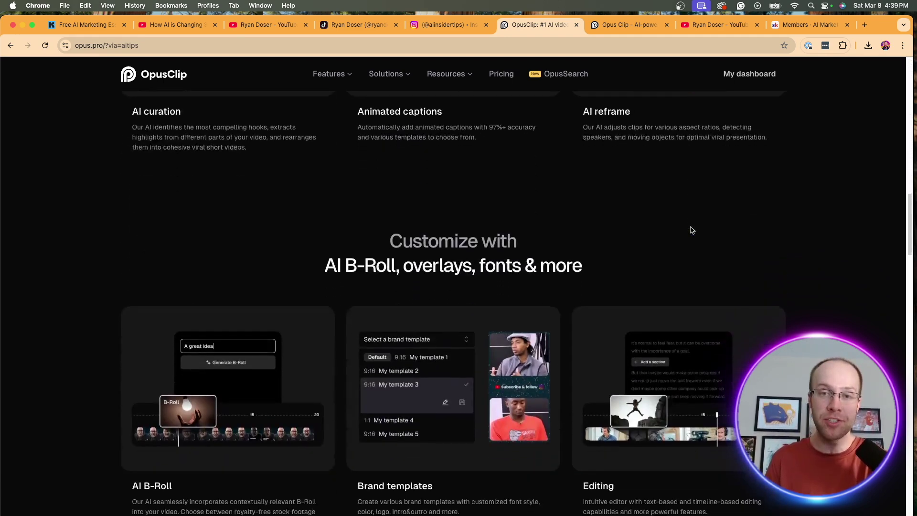
pyautogui.scroll(-4, 692, 231)
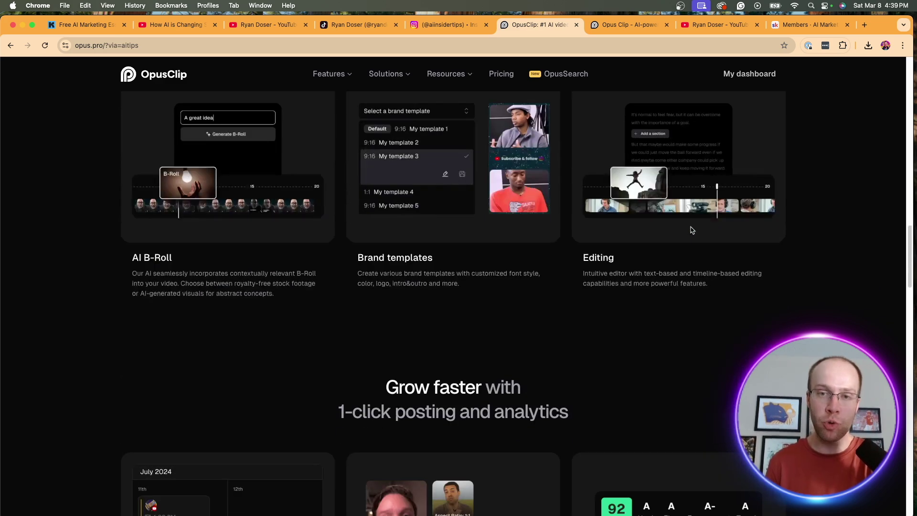
pyautogui.scroll(8, 693, 230)
pyautogui.hotkey('ctrl', 'Tab')
pyautogui.click(895, 306)
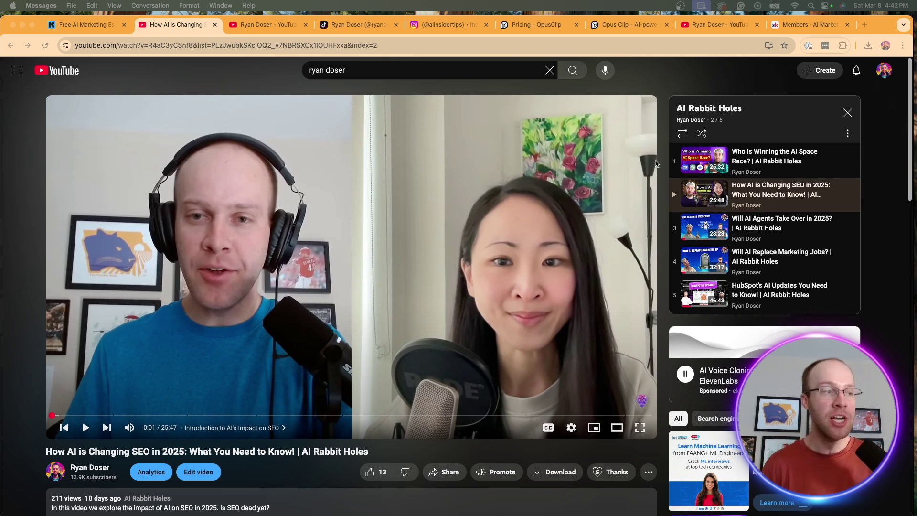
# Highlight parts of the 'How AI is Changing SEO in 2025' video title
pyautogui.click(30, 462)
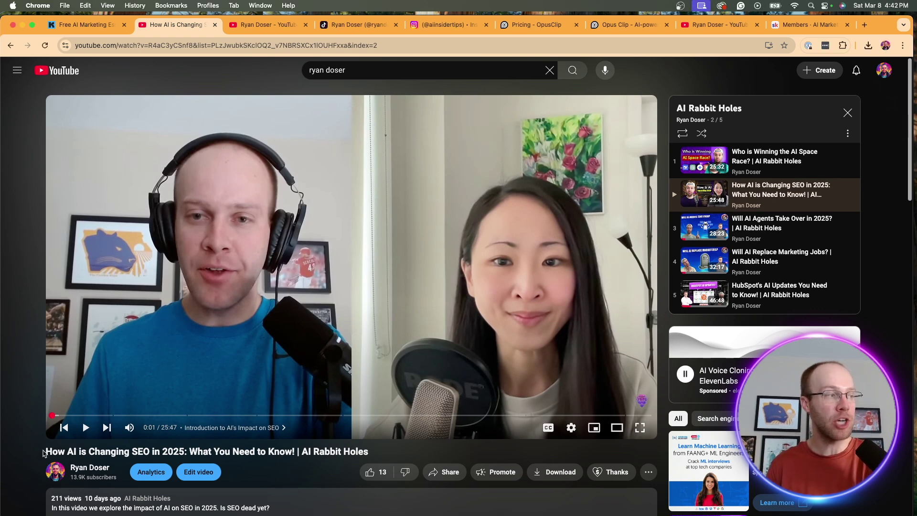
pyautogui.moveTo(46, 451); pyautogui.dragTo(194, 451)
pyautogui.click(203, 452)
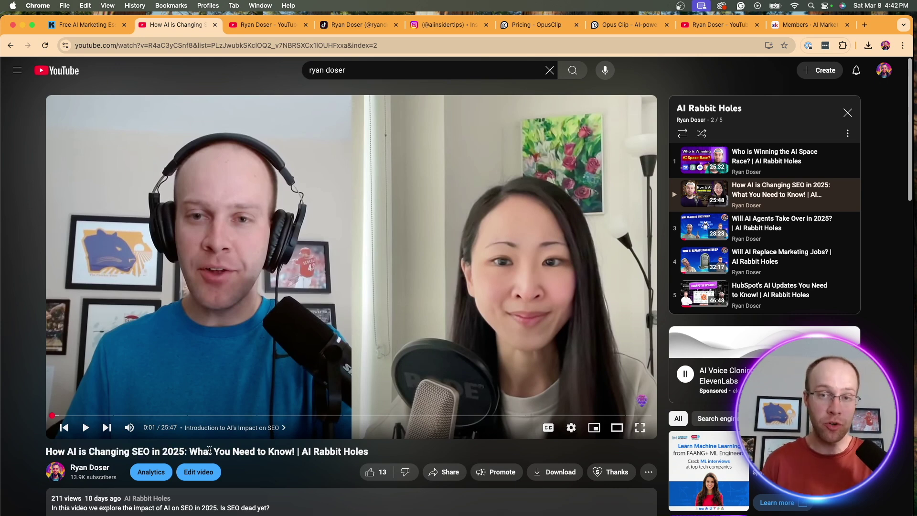
pyautogui.moveTo(62, 452); pyautogui.dragTo(142, 452)
pyautogui.click(142, 452)
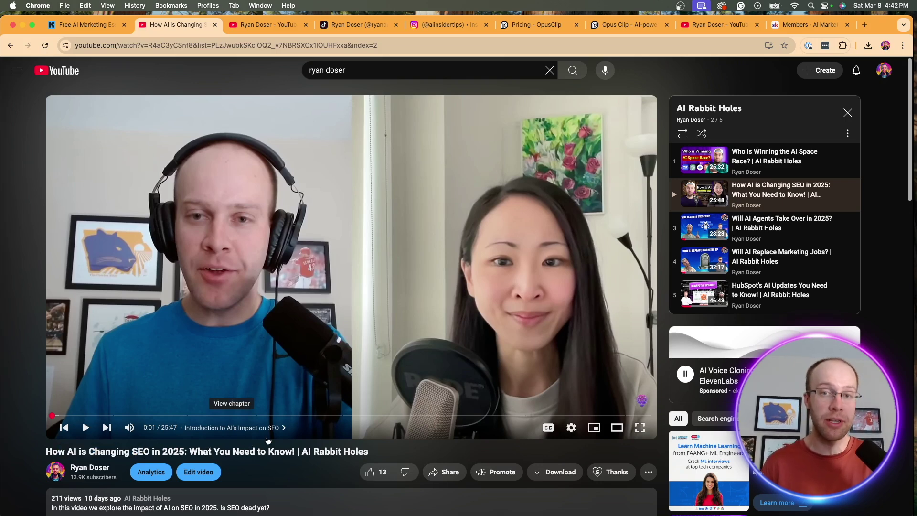
# Copy the SEO video's share link from YouTube's Share dialog
pyautogui.moveTo(425, 512)
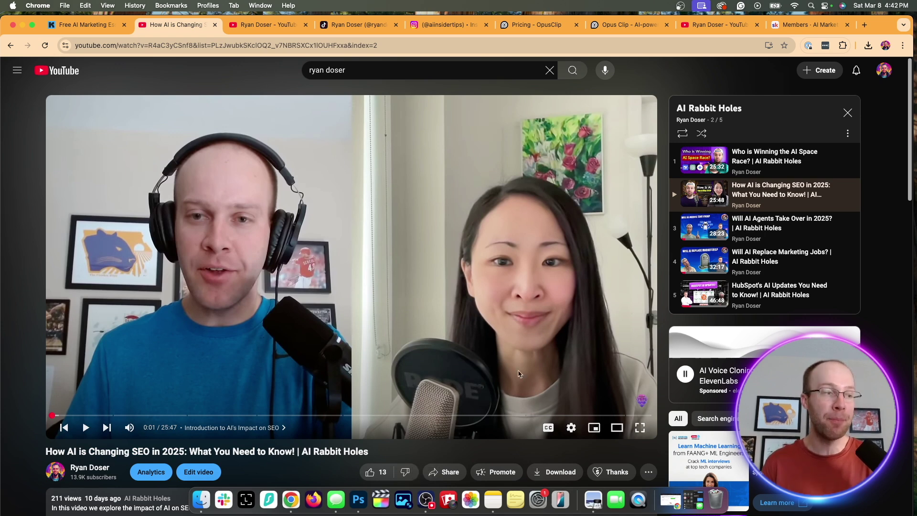
pyautogui.click(451, 468)
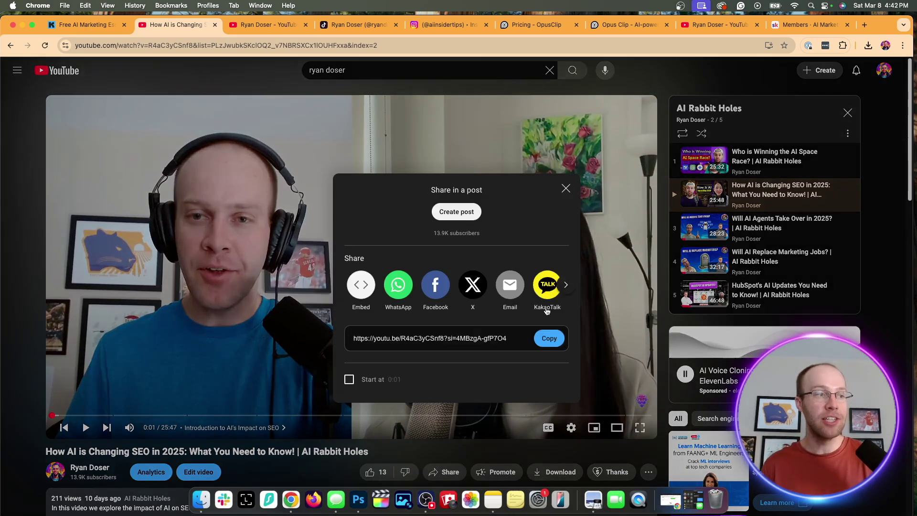
pyautogui.click(549, 338)
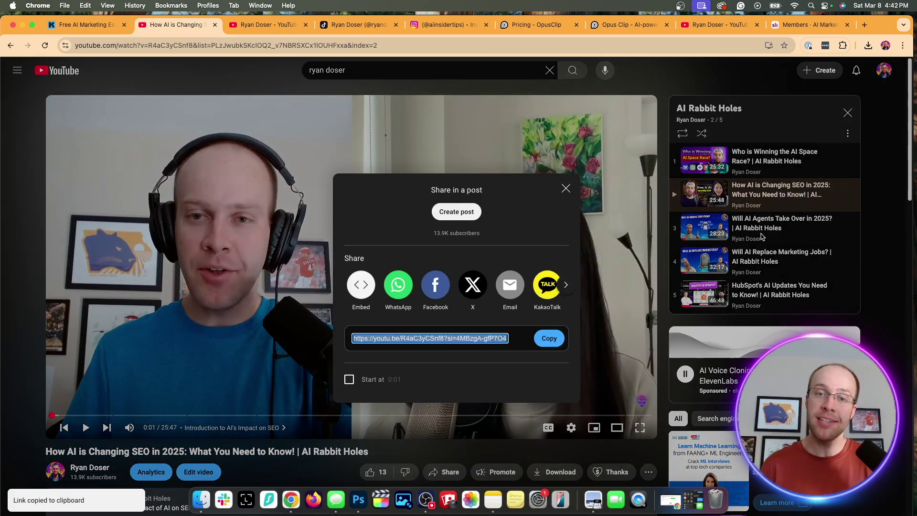
# Review OpusClip's pricing plans, then return to the SEO video project with 22 scored clips
pyautogui.click(536, 27)
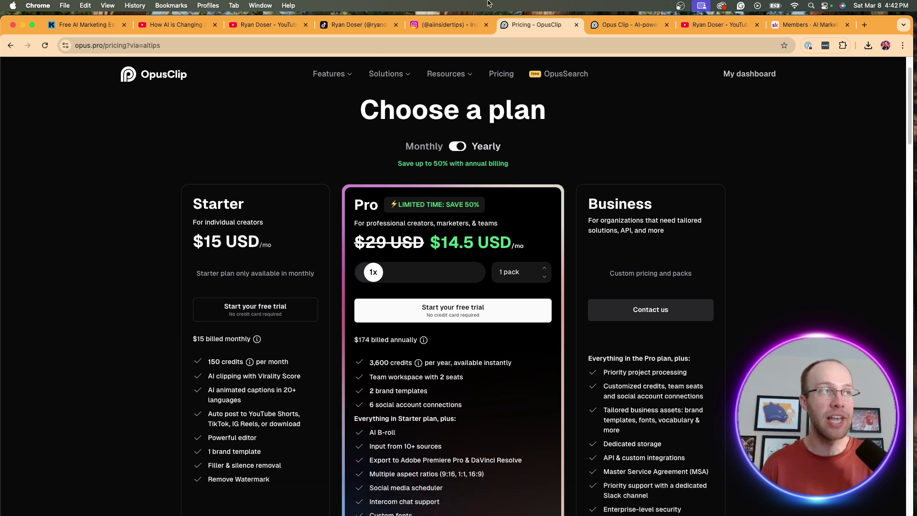
pyautogui.click(616, 25)
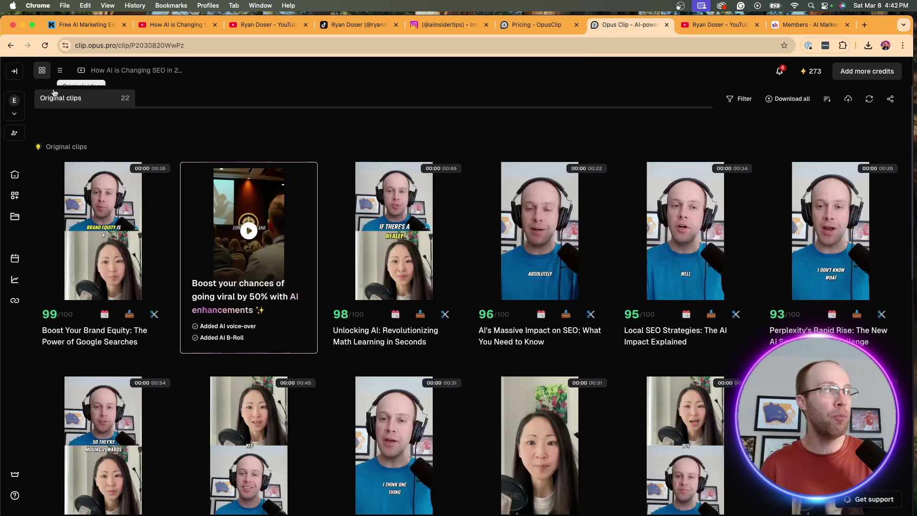
# Paste the SEO video's YouTube link into the dashboard's link field to load its 1080p preview
pyautogui.click(15, 71)
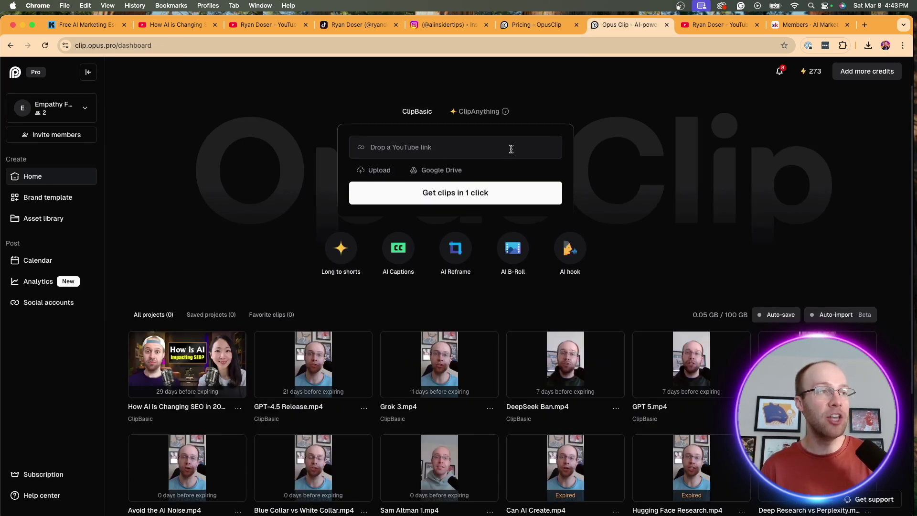
pyautogui.click(511, 149)
pyautogui.press('super+v')
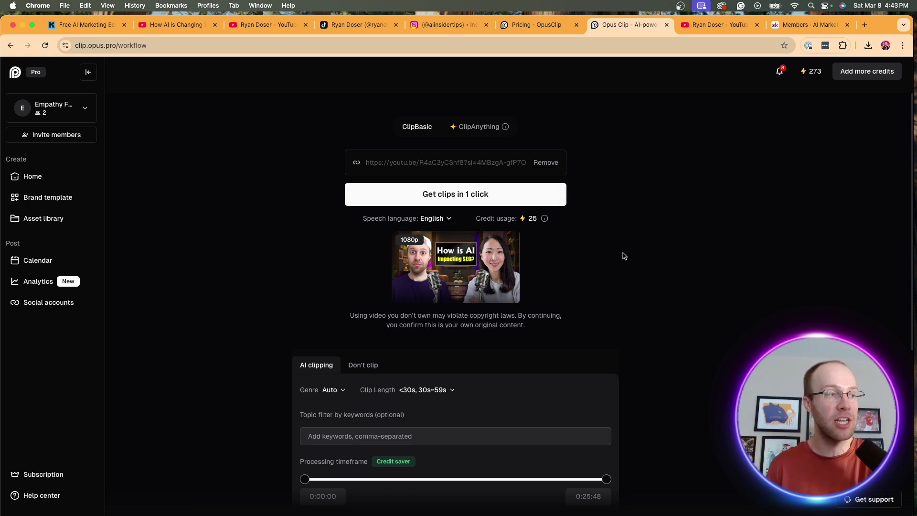
pyautogui.scroll(-5, 382, 270)
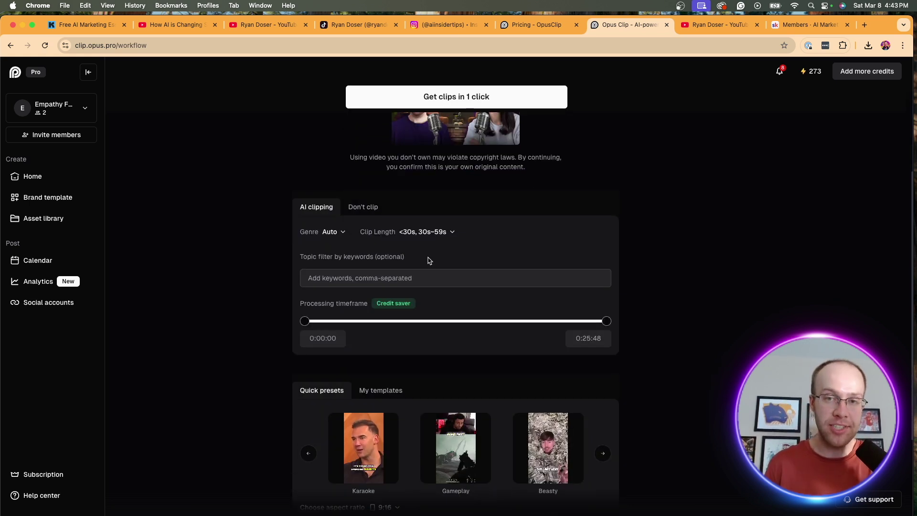
pyautogui.scroll(-1, 452, 227)
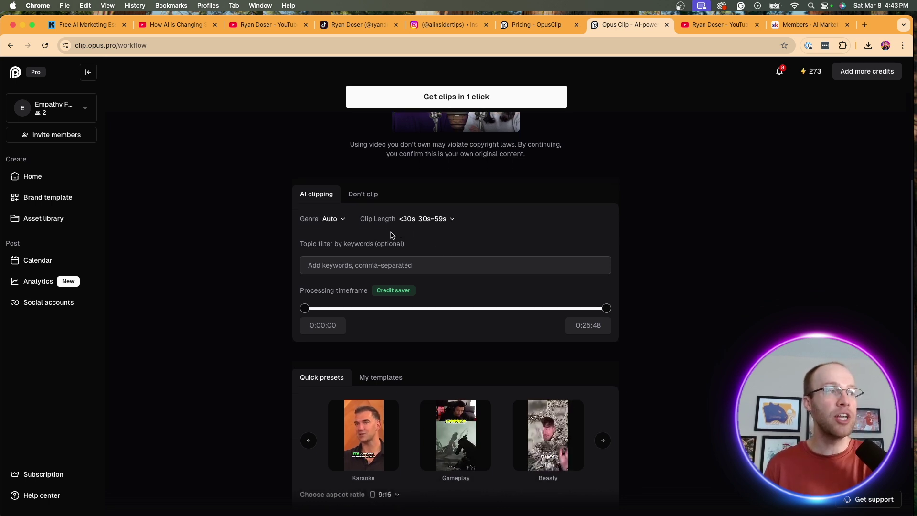
pyautogui.click(451, 220)
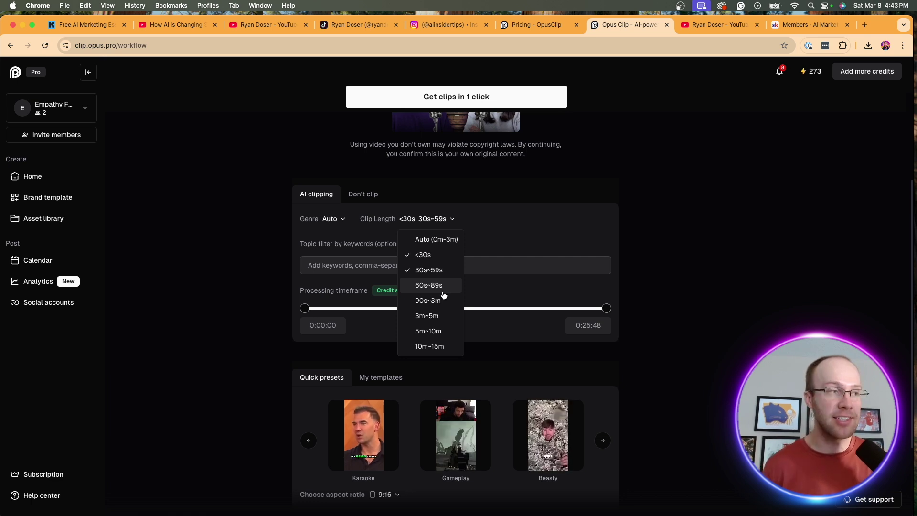
pyautogui.click(693, 269)
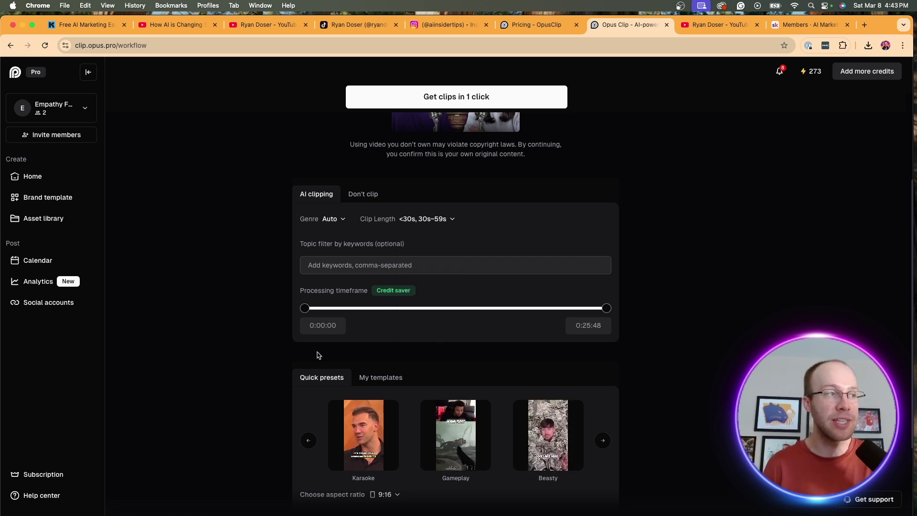
# Page through the Quick presets caption carousel until it cycles back to Think Media
pyautogui.scroll(-3, 477, 367)
pyautogui.click(310, 377)
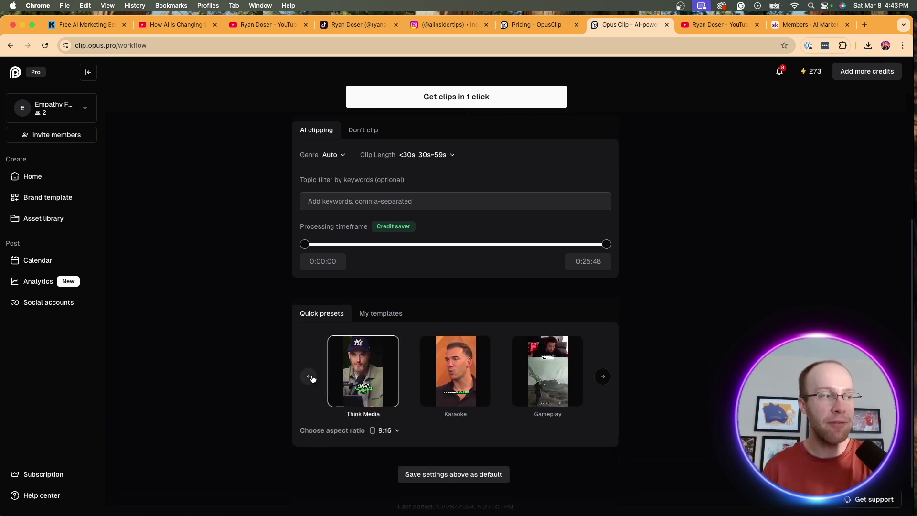
pyautogui.click(311, 377)
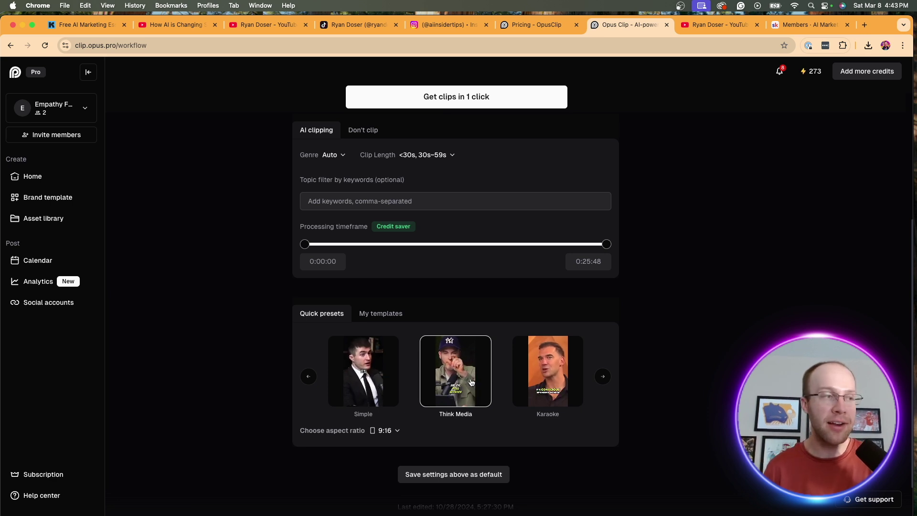
pyautogui.click(305, 377)
pyautogui.click(302, 377)
pyautogui.click(302, 377)
pyautogui.click(302, 377)
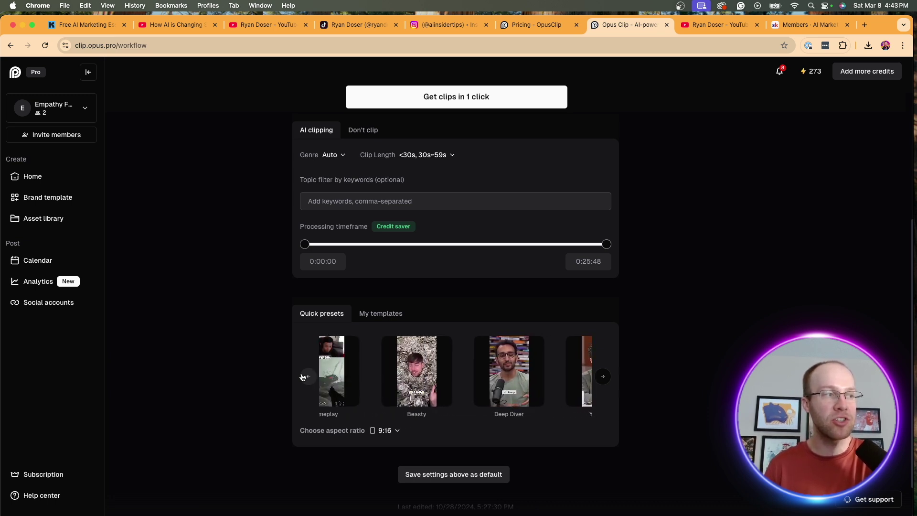
pyautogui.click(303, 377)
pyautogui.click(303, 377)
pyautogui.click(303, 377)
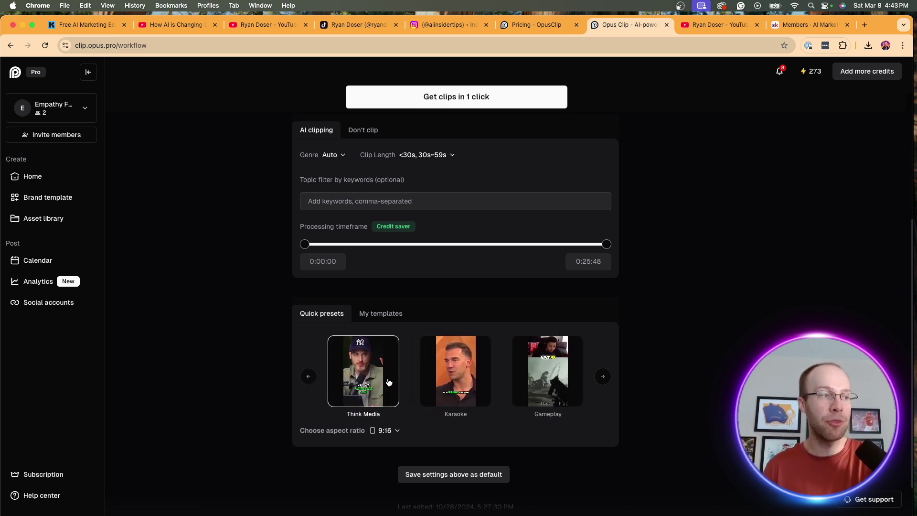
# Keep the 9:16 aspect ratio, glance at My templates, and select the Think Media preset
pyautogui.scroll(-2, 406, 385)
pyautogui.click(388, 367)
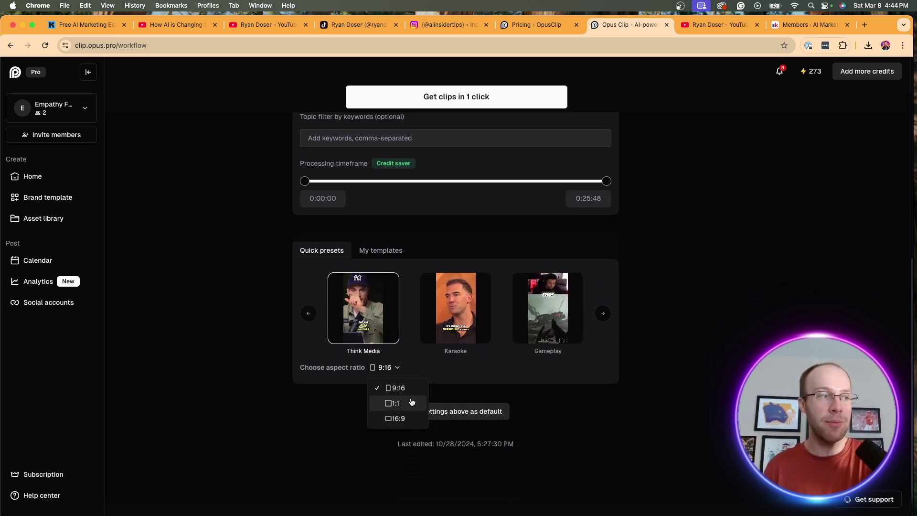
pyautogui.click(626, 393)
pyautogui.scroll(2, 627, 393)
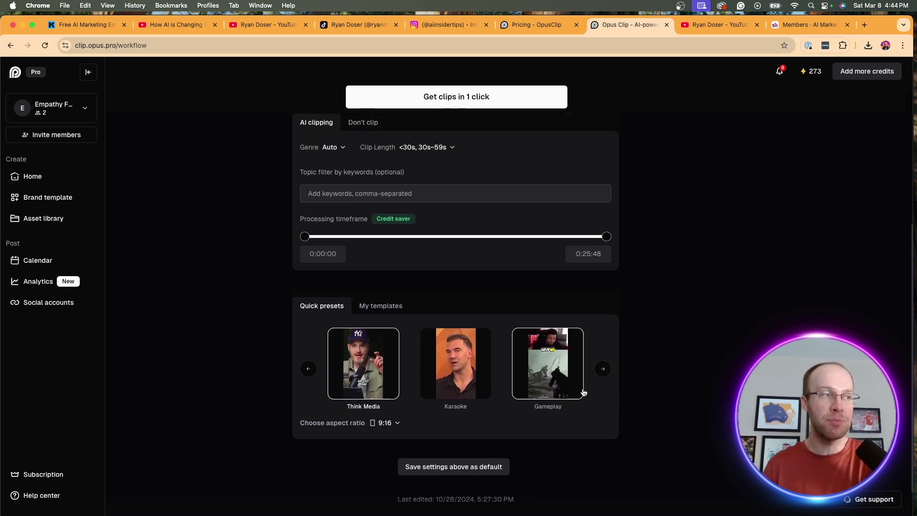
pyautogui.click(377, 309)
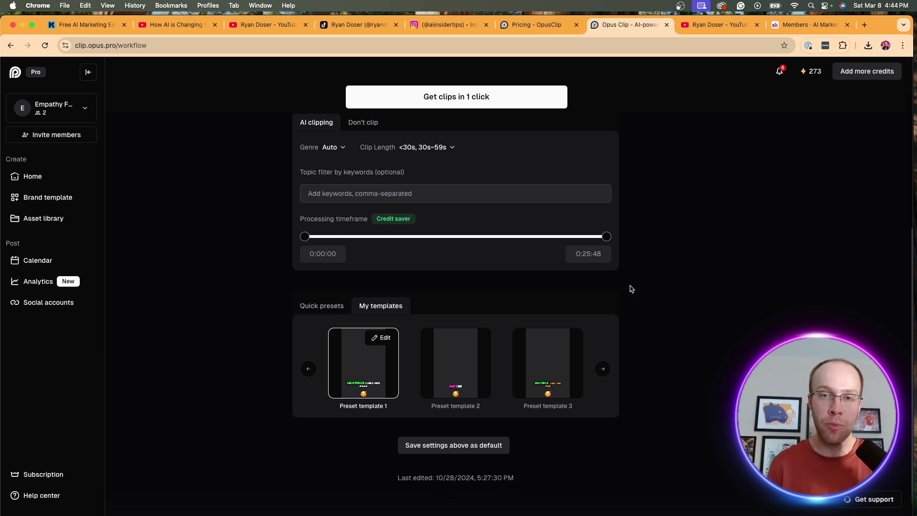
pyautogui.click(327, 310)
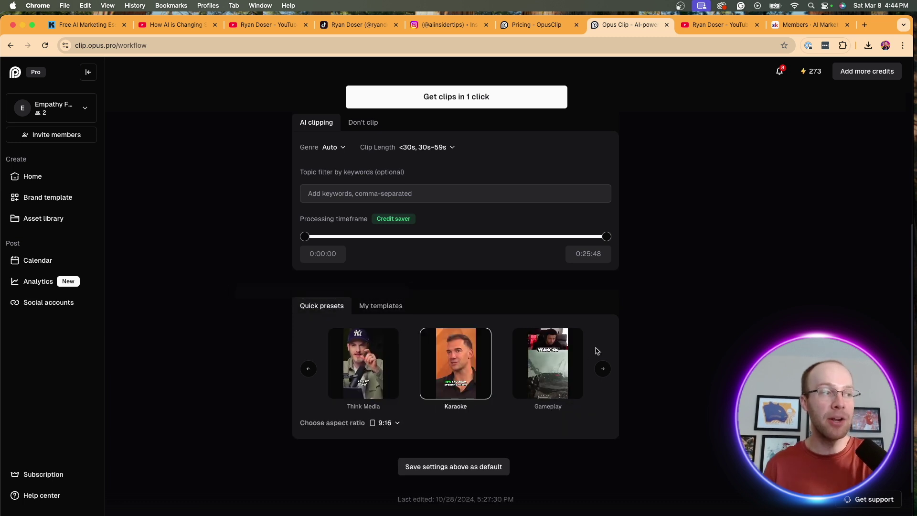
pyautogui.click(377, 365)
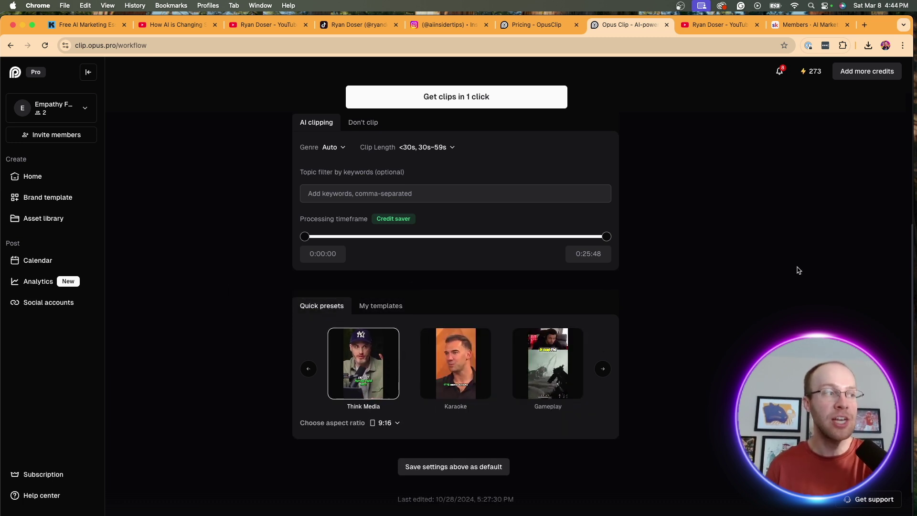
# Go back to the dashboard and open the AI and SEO video project's clips page
pyautogui.scroll(5, 591, 311)
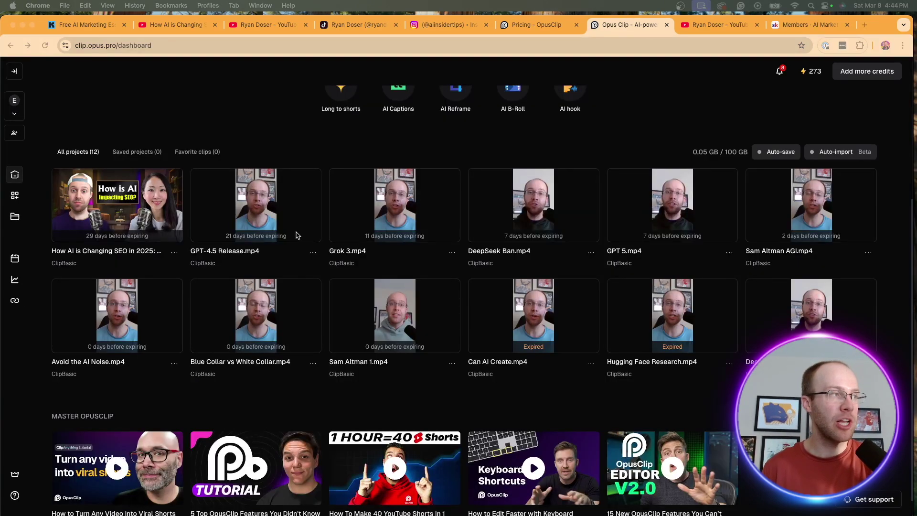
pyautogui.click(173, 264)
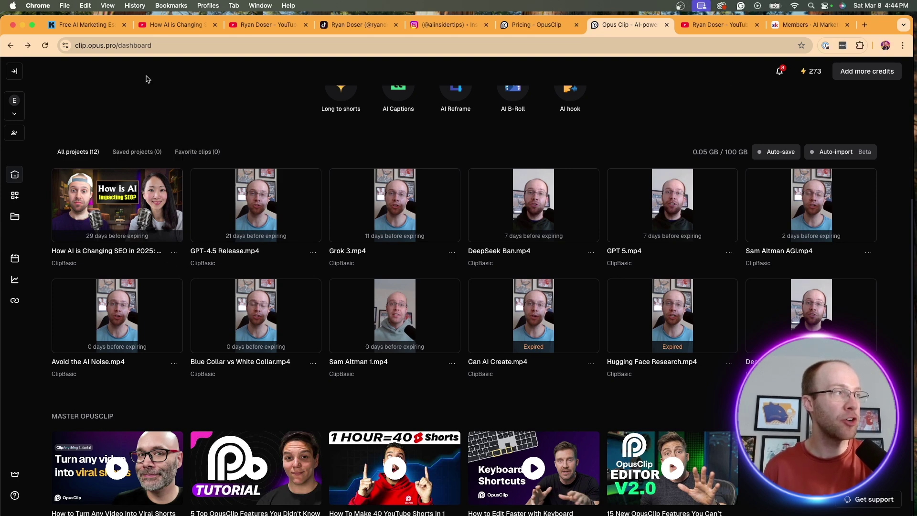
pyautogui.click(159, 251)
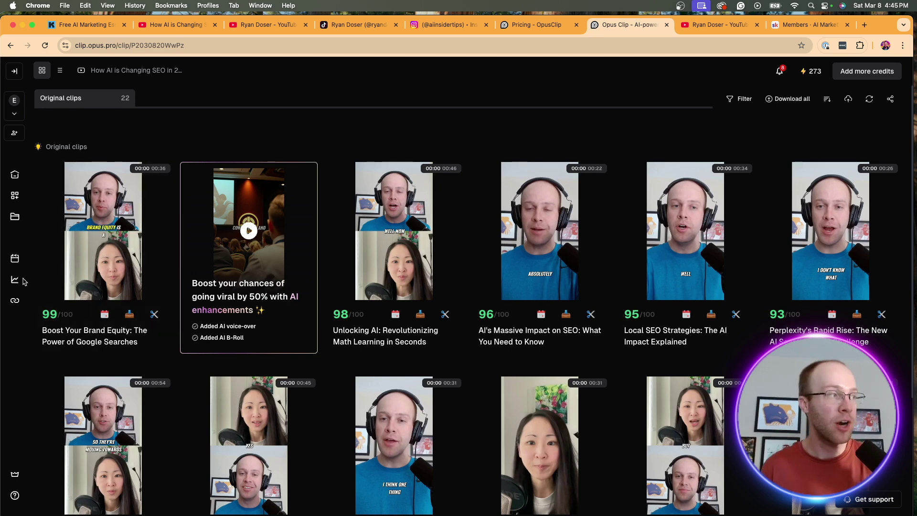
# Check the 99/100 virality score tooltip and play 'Boost Your Brand Equity: The Power of Google Searches' inline
pyautogui.moveTo(60, 317)
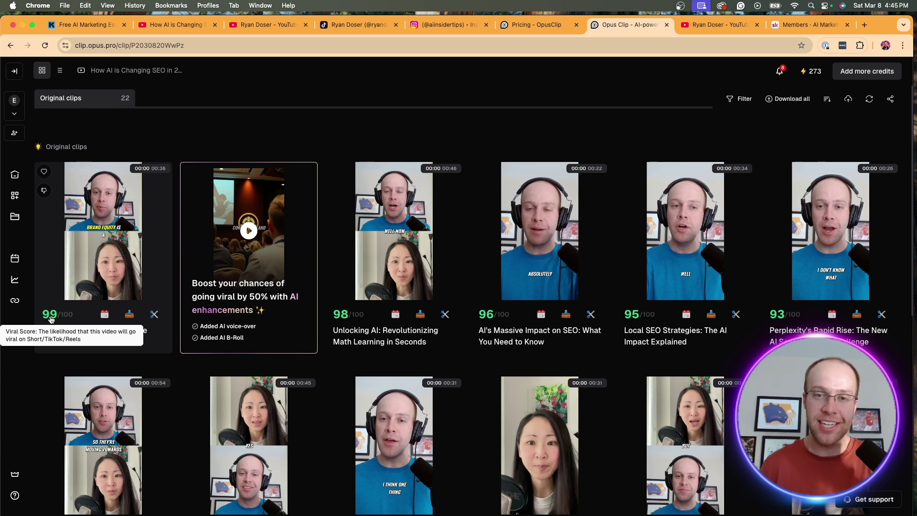
pyautogui.moveTo(142, 247)
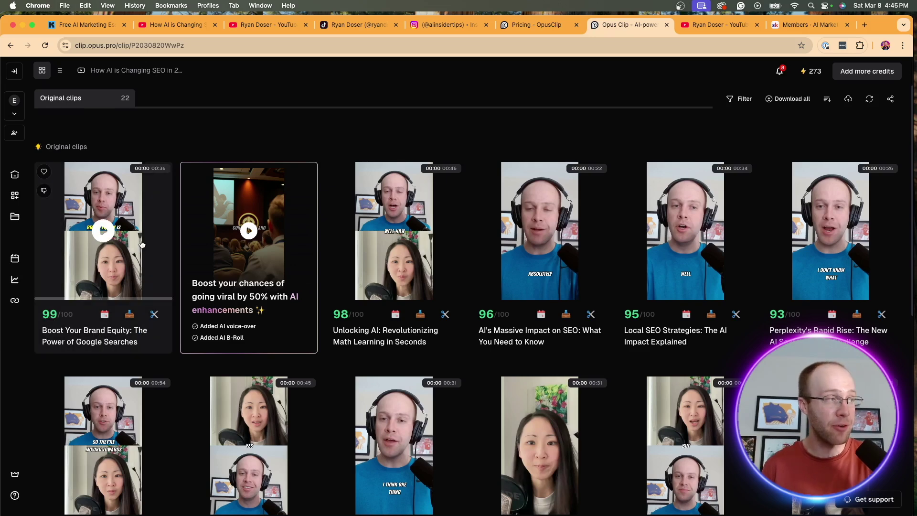
pyautogui.click(106, 233)
pyautogui.moveTo(540, 232)
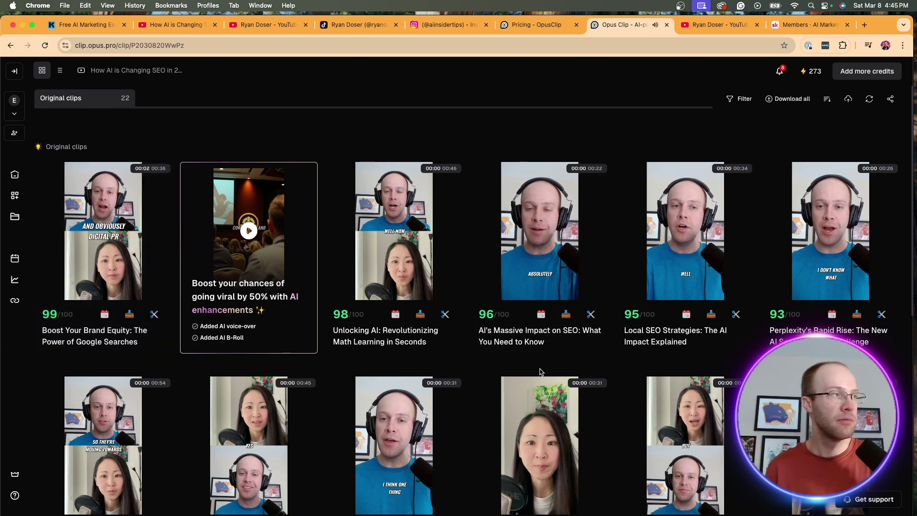
pyautogui.moveTo(564, 396)
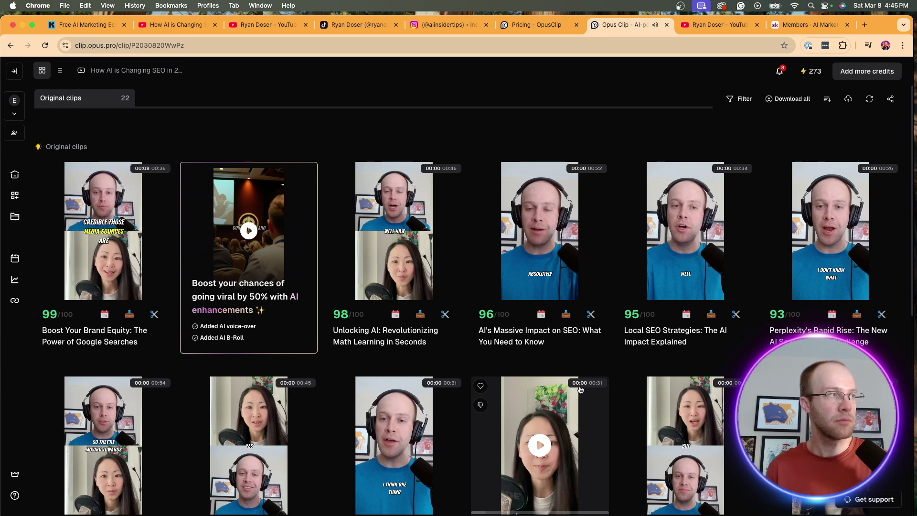
pyautogui.moveTo(100, 233)
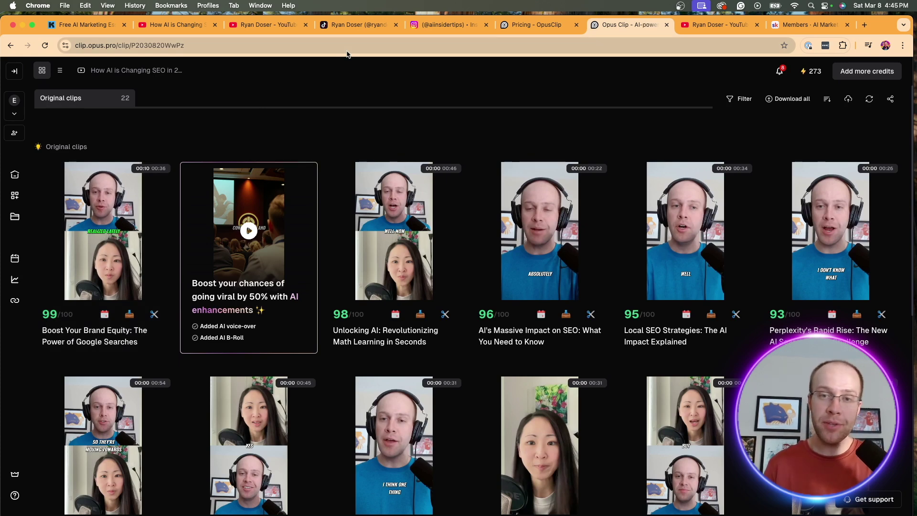
pyautogui.moveTo(488, 170)
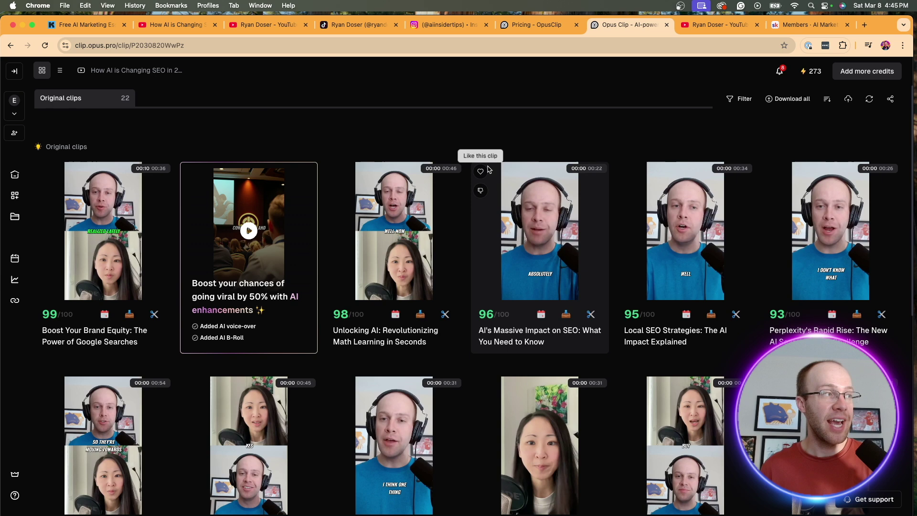
# Open the Boost Your Brand Equity clip in the editor, skip the onboarding tips, and go back
pyautogui.click(154, 315)
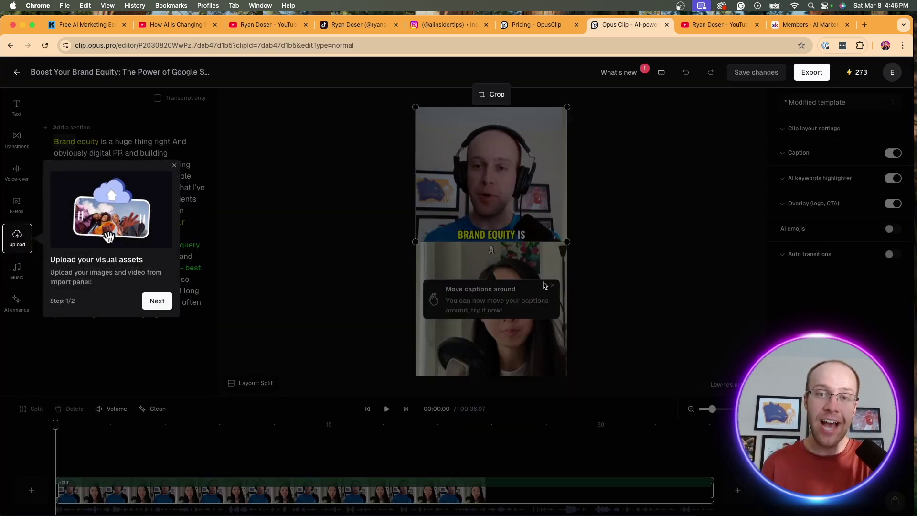
pyautogui.click(156, 300)
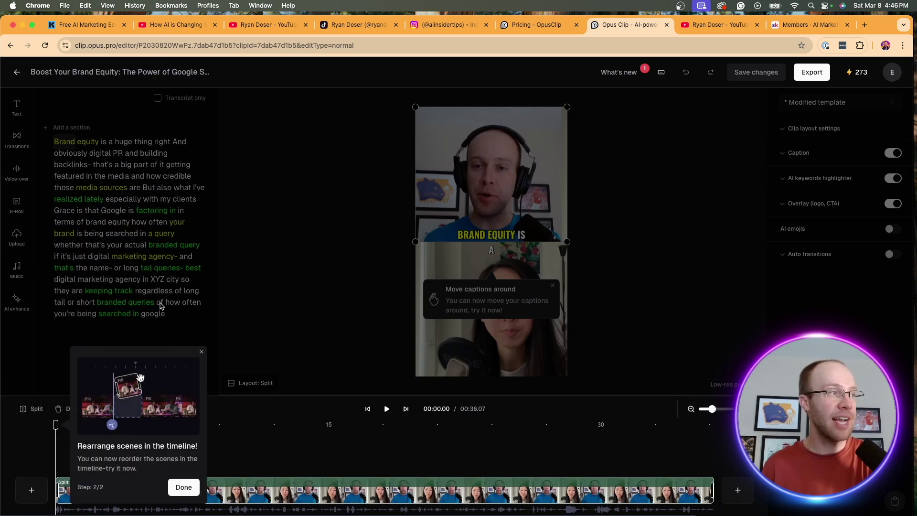
pyautogui.click(203, 351)
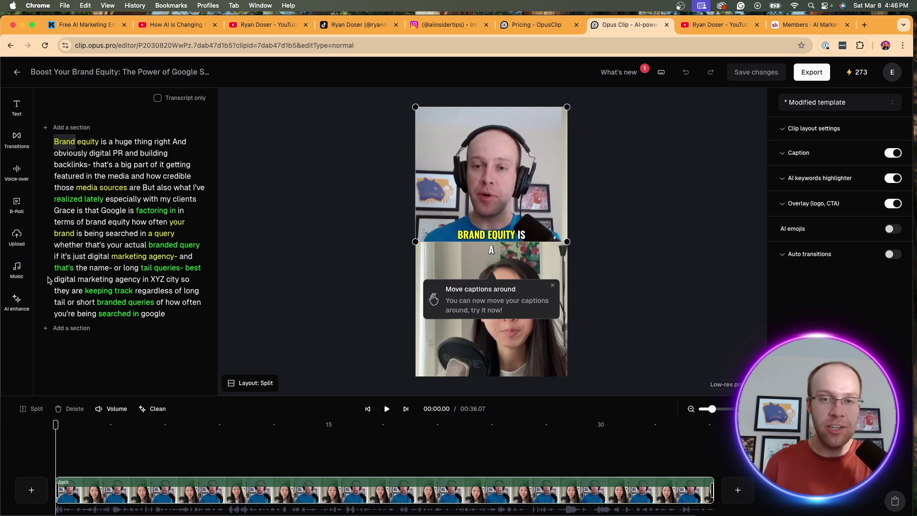
pyautogui.click(17, 72)
# Look over the Brand Equity clip's Schedule post time options, then quit without posting
pyautogui.scroll(1, 187, 243)
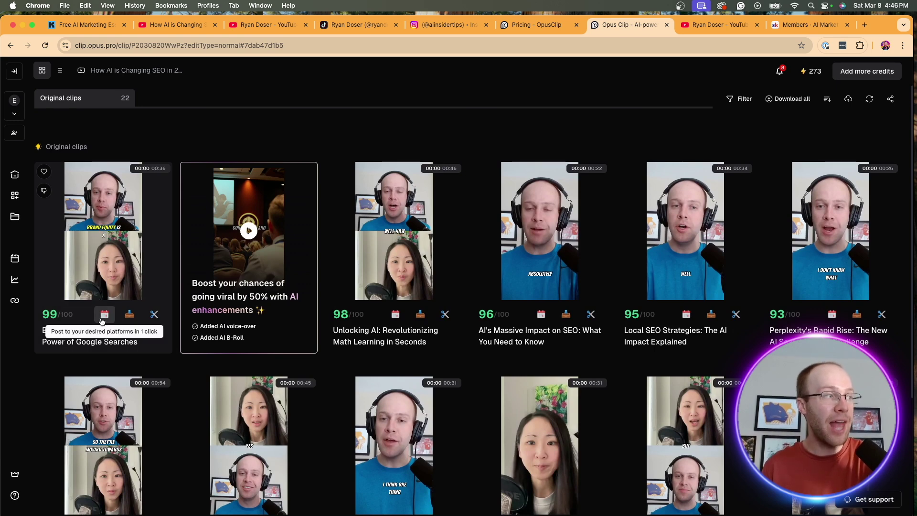
pyautogui.click(103, 318)
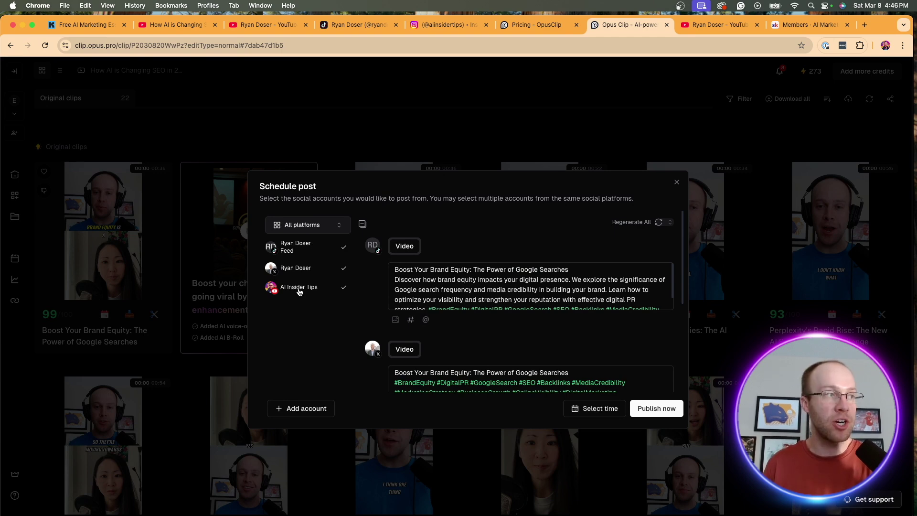
pyautogui.scroll(-2, 534, 279)
pyautogui.scroll(-4, 511, 349)
pyautogui.click(594, 408)
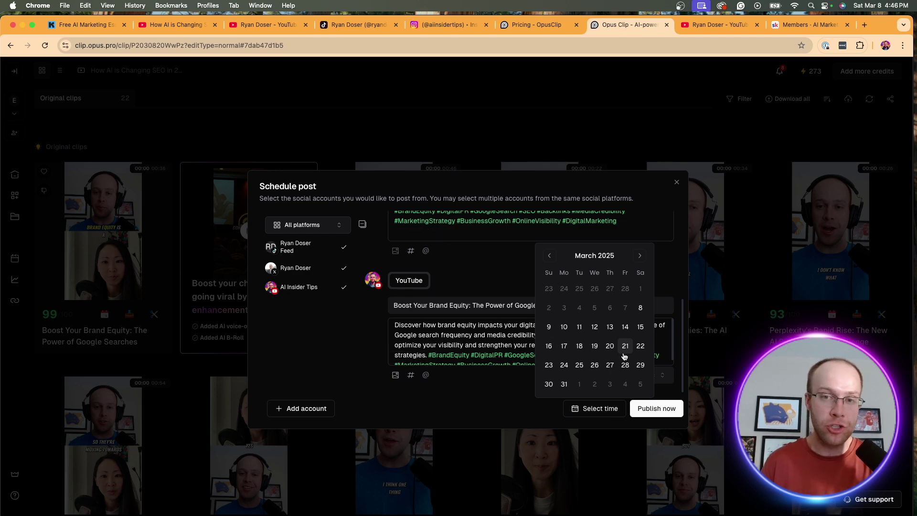
pyautogui.click(662, 212)
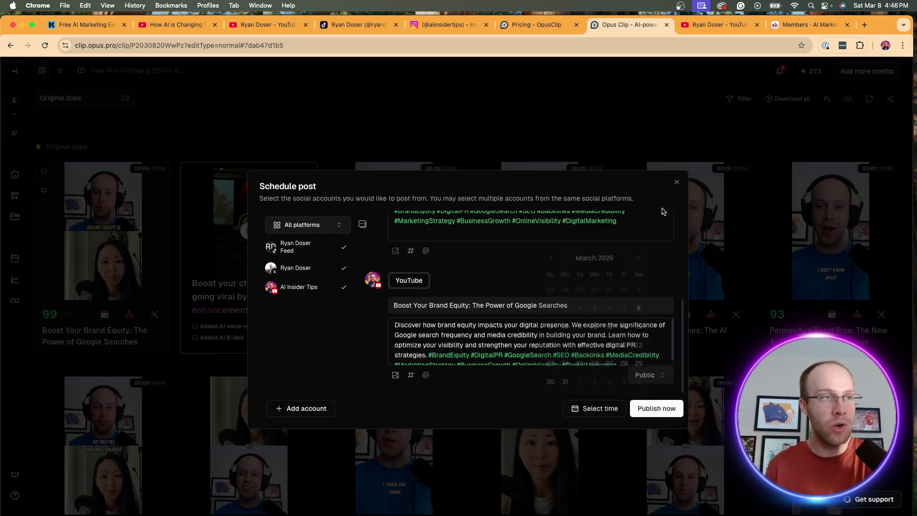
pyautogui.click(676, 182)
pyautogui.click(535, 311)
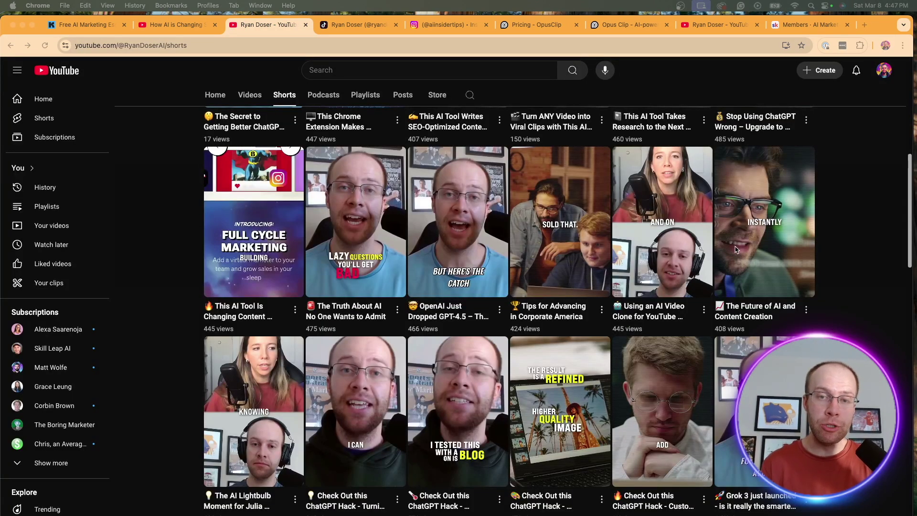
pyautogui.scroll(-2, 616, 330)
pyautogui.scroll(-5, 616, 331)
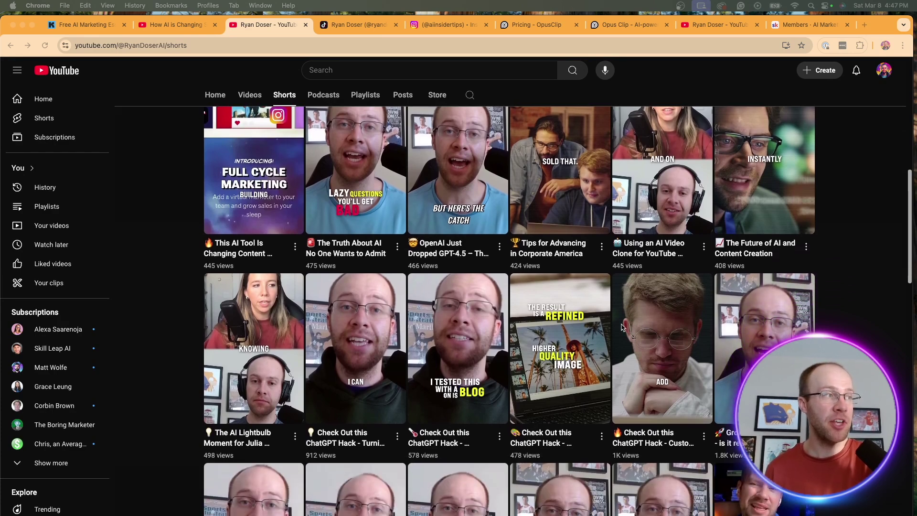
pyautogui.scroll(-2, 622, 327)
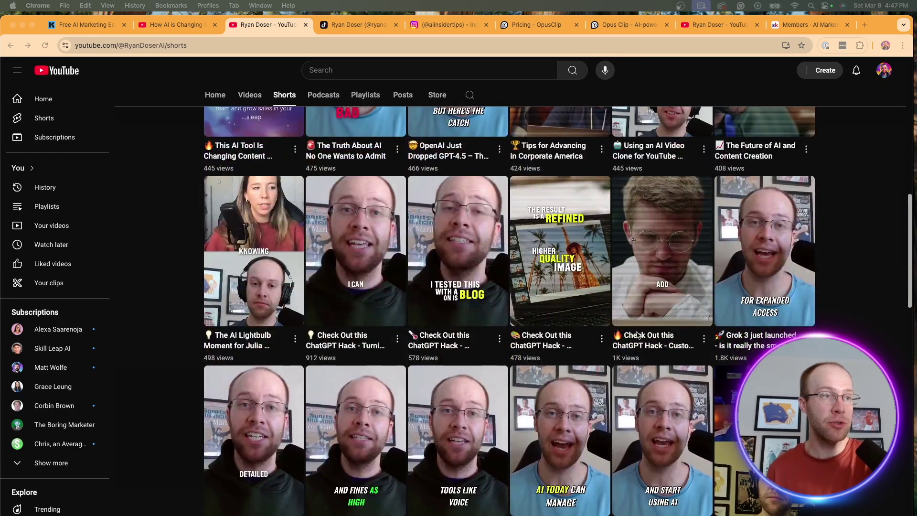
pyautogui.scroll(-8, 817, 310)
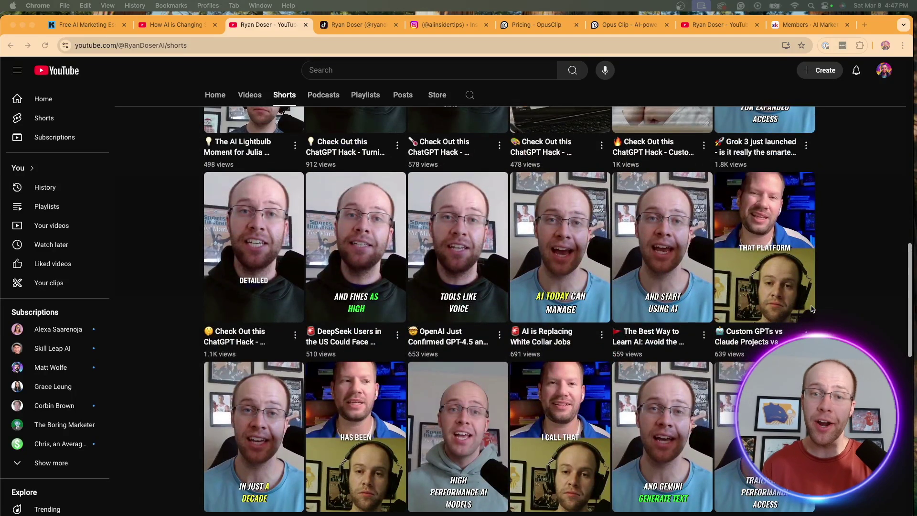
pyautogui.scroll(-10, 812, 310)
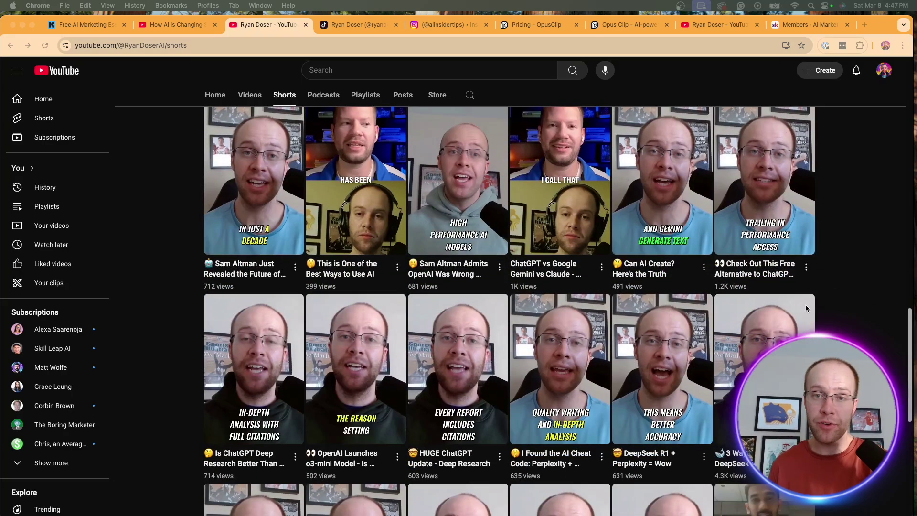
pyautogui.scroll(-4, 807, 309)
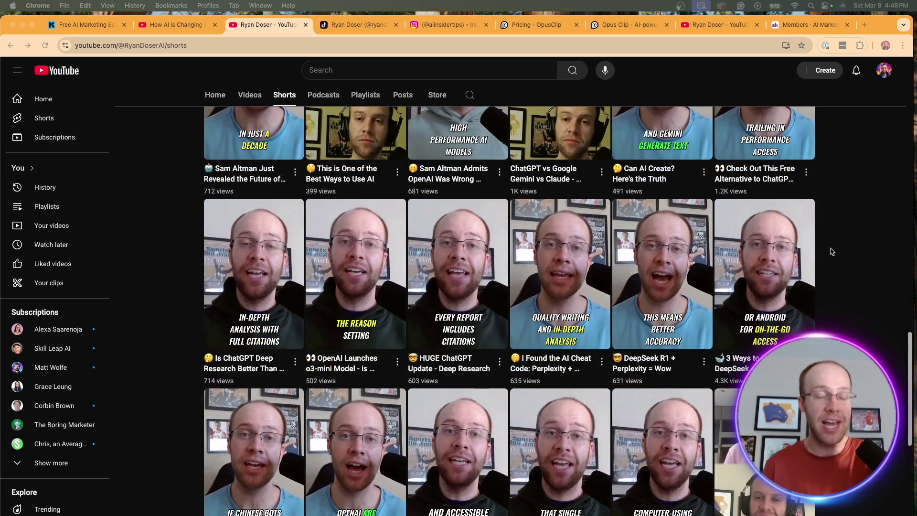
pyautogui.scroll(-8, 832, 252)
pyautogui.scroll(-18, 831, 251)
pyautogui.scroll(-2, 645, 229)
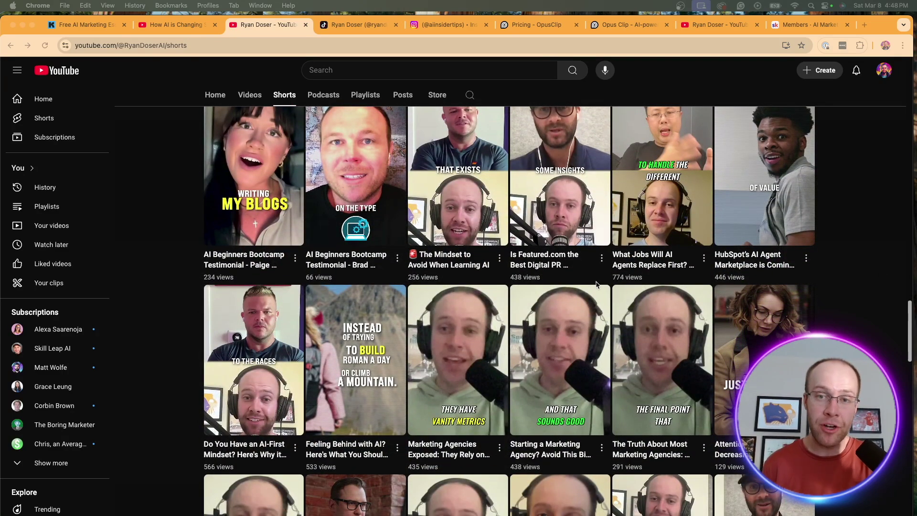
pyautogui.scroll(20, 595, 285)
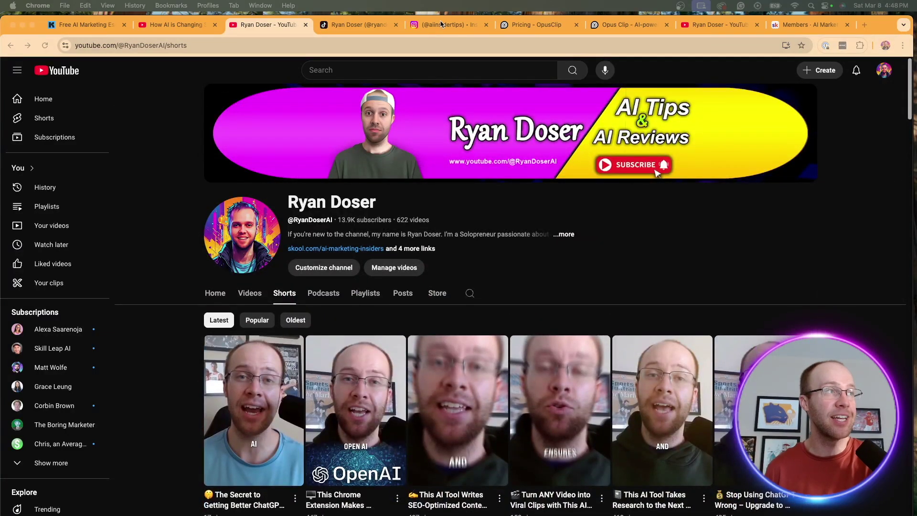
# Switch to the TikTok profile and scroll through its Videos grid of posted shorts
pyautogui.click(354, 23)
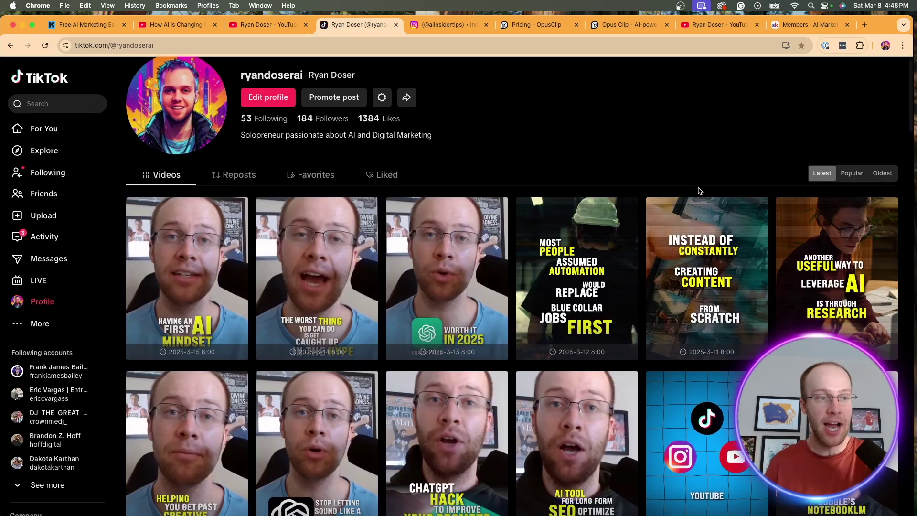
pyautogui.scroll(-7, 696, 195)
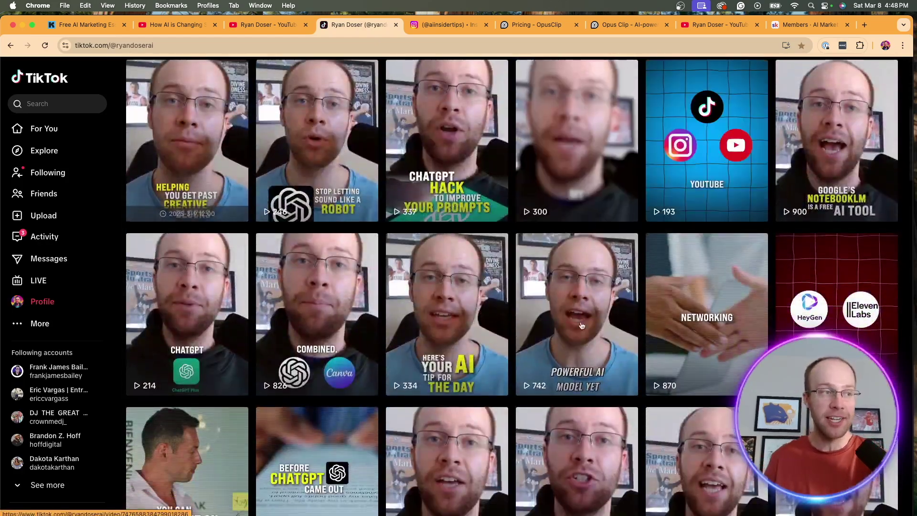
pyautogui.scroll(-4, 621, 291)
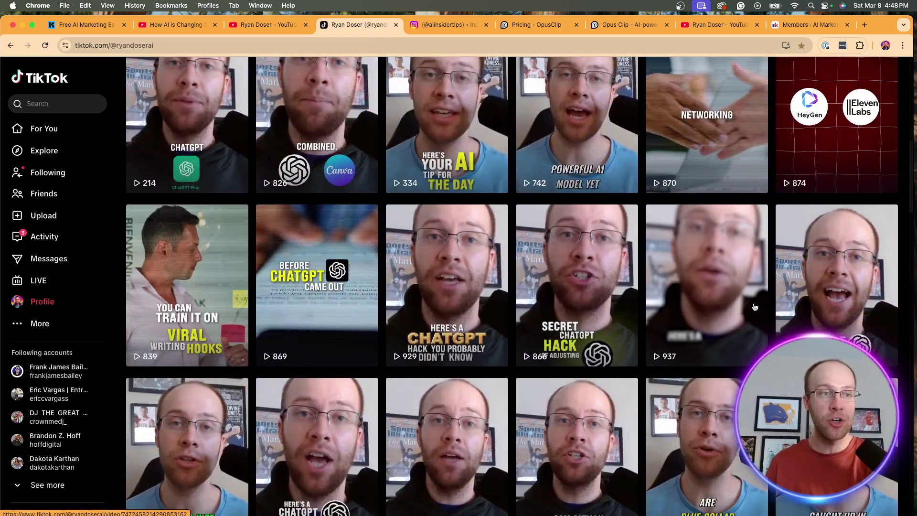
pyautogui.scroll(-5, 572, 330)
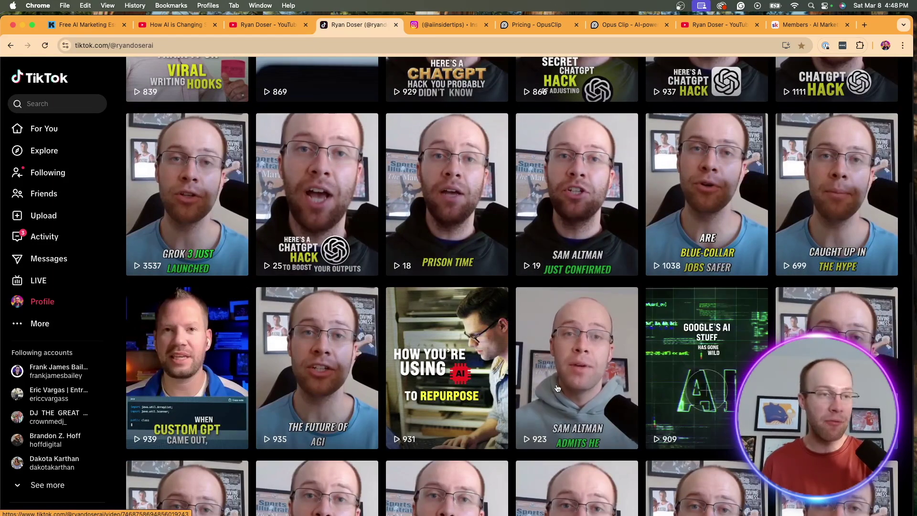
pyautogui.scroll(-8, 557, 387)
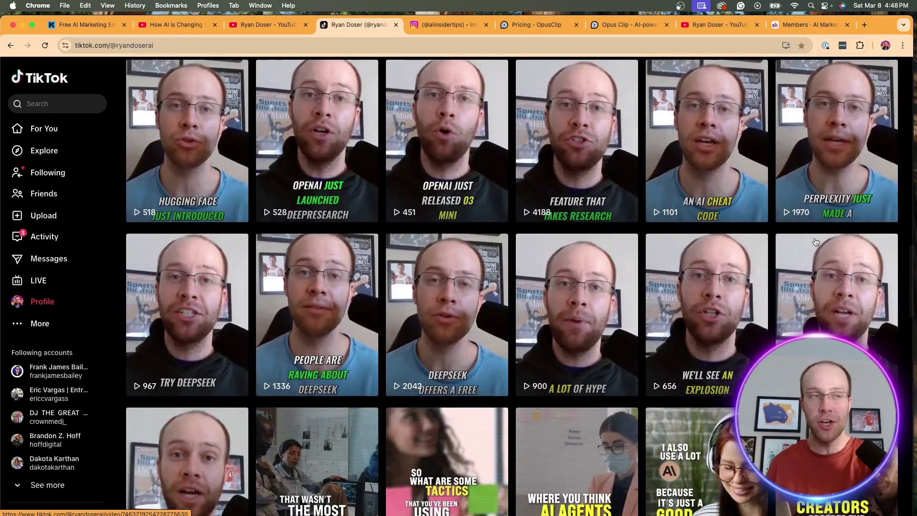
pyautogui.scroll(10, 816, 242)
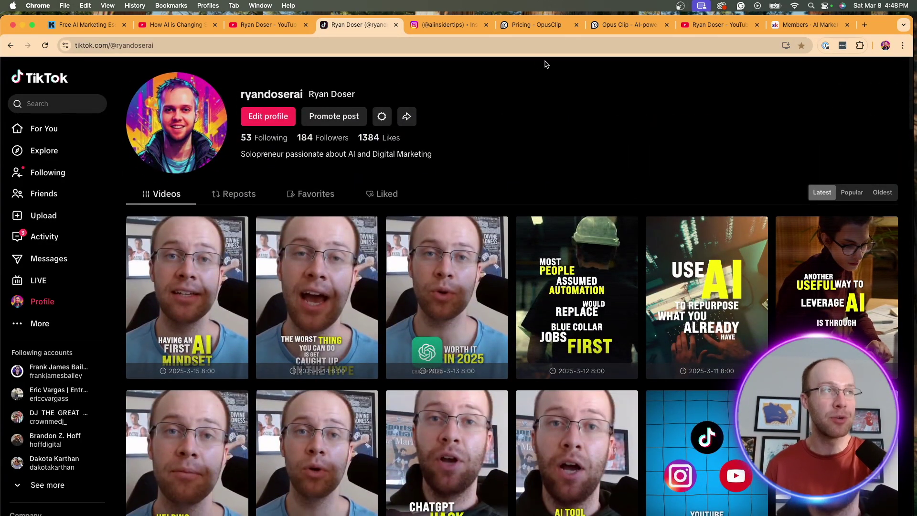
# Switch to the Instagram profile and scroll through its Posts grid of reels
pyautogui.click(452, 29)
pyautogui.scroll(-1, 793, 244)
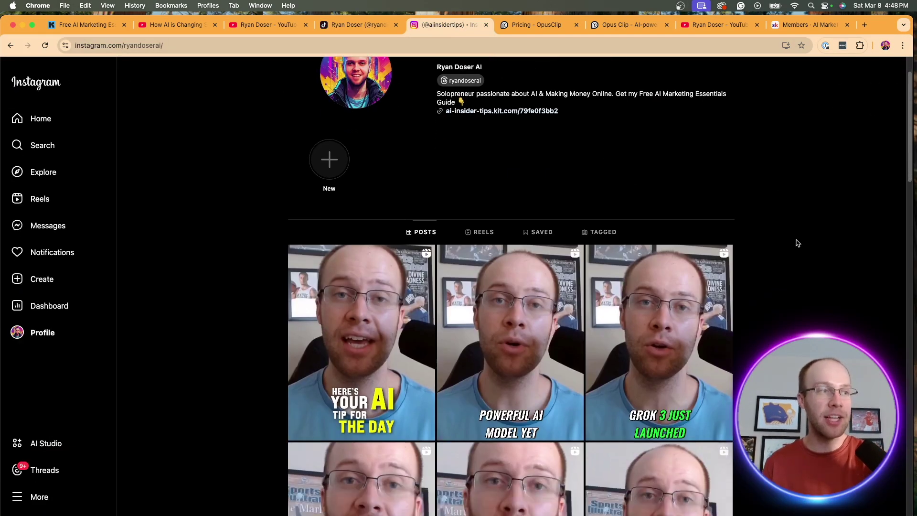
pyautogui.scroll(2, 764, 229)
pyautogui.scroll(-10, 844, 243)
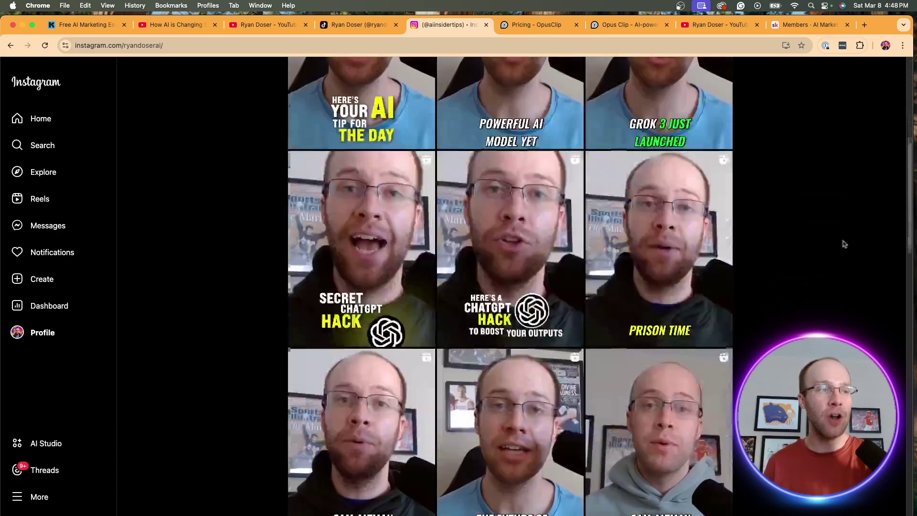
pyautogui.scroll(-8, 844, 243)
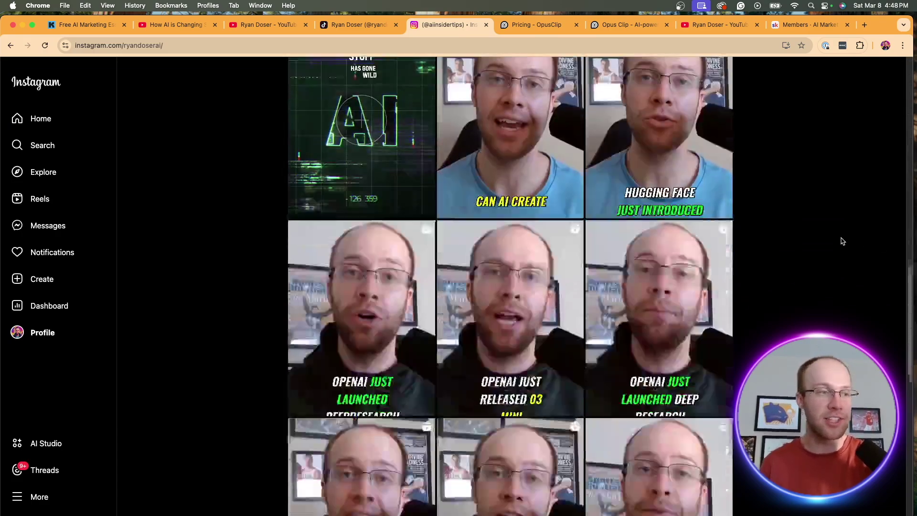
pyautogui.scroll(-12, 727, 168)
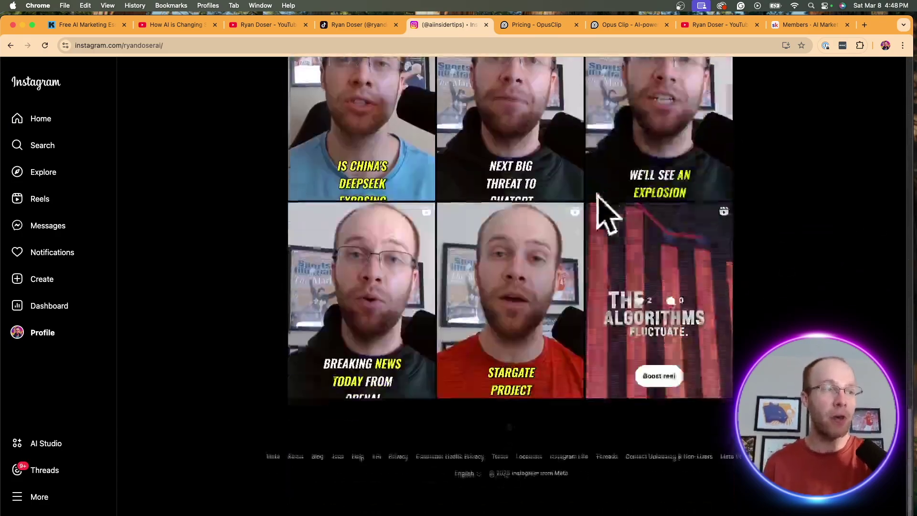
pyautogui.scroll(20, 665, 246)
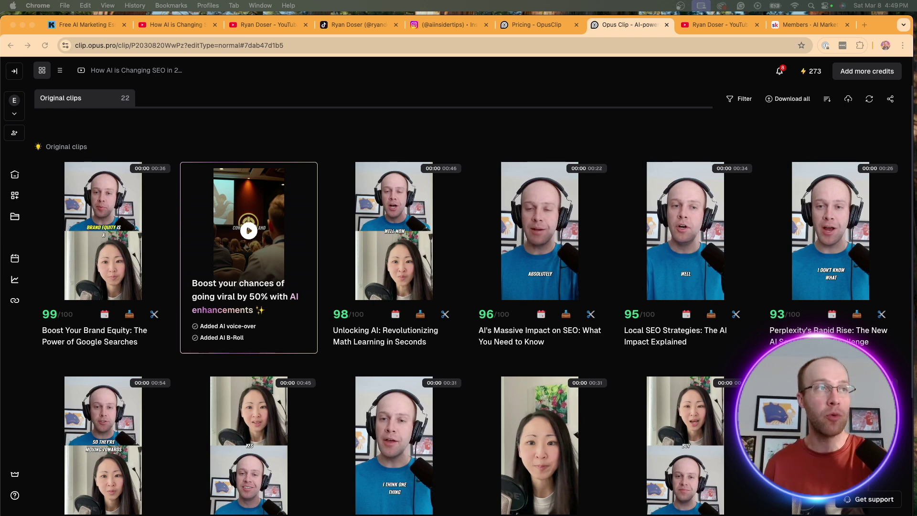
# Switch from OpusClip to the YouTube channel's videos tab in Chrome
pyautogui.click(740, 26)
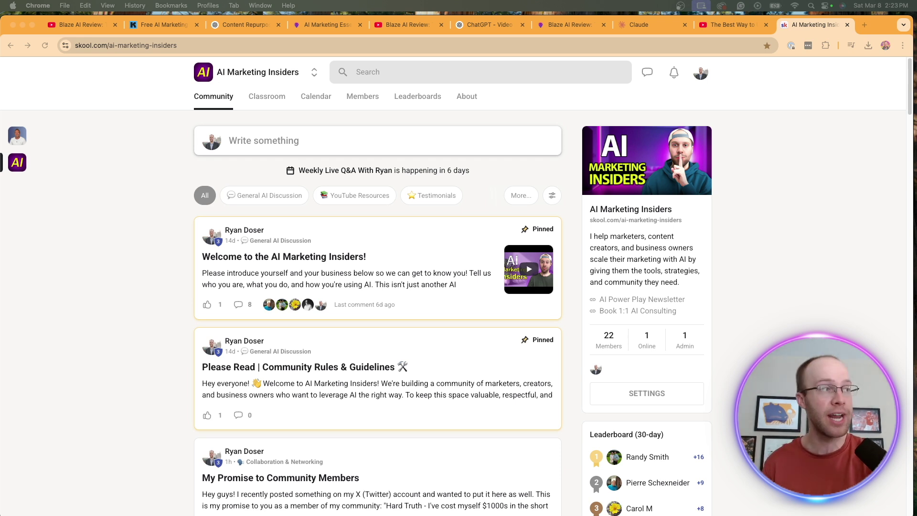
pyautogui.click(282, 89)
pyautogui.click(273, 99)
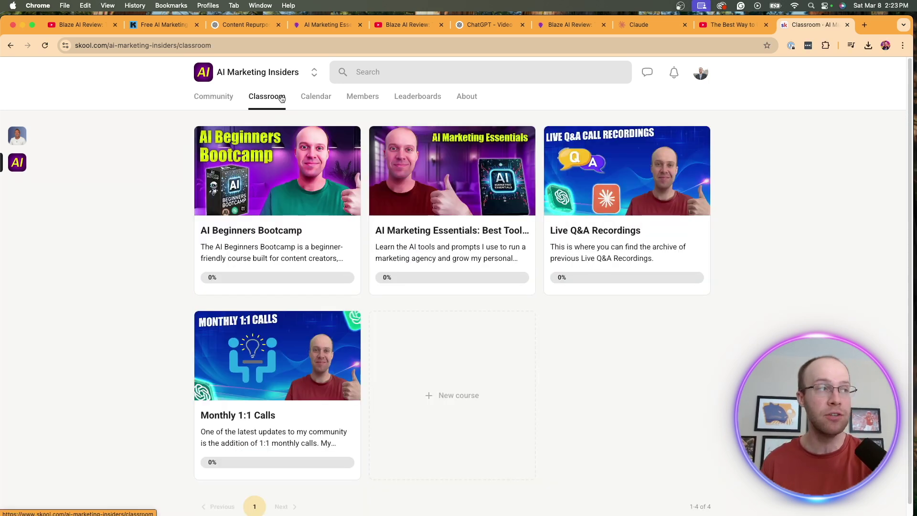
pyautogui.click(323, 99)
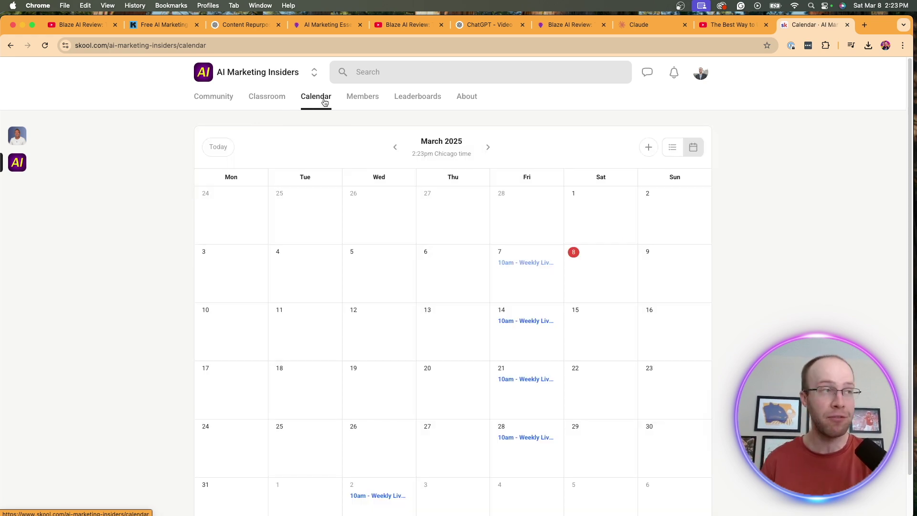
pyautogui.click(281, 96)
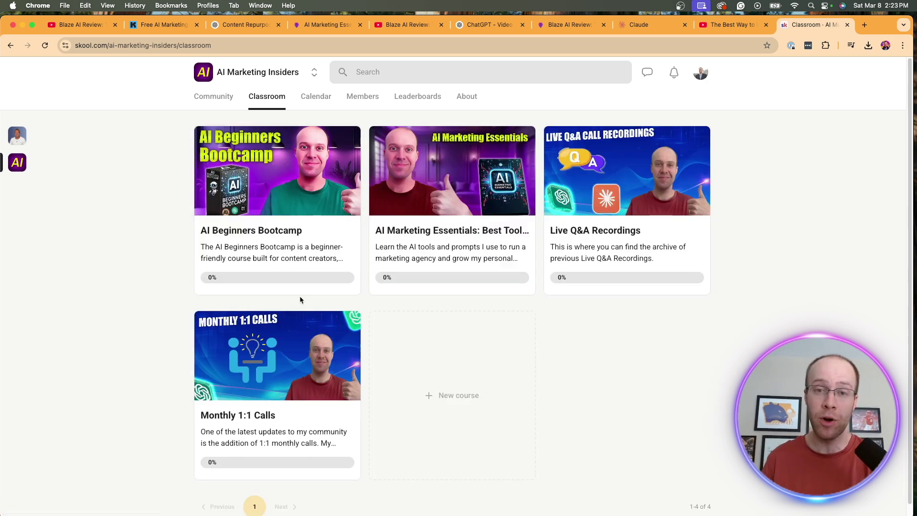
pyautogui.click(203, 100)
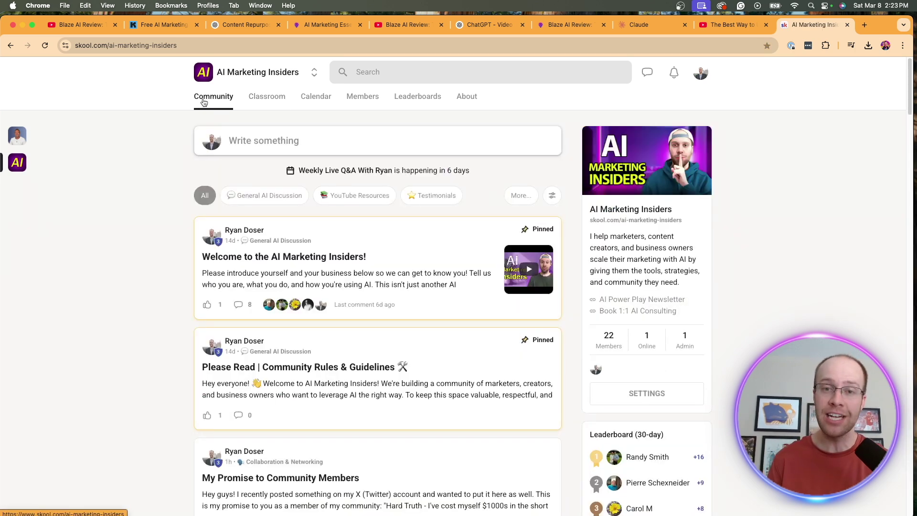